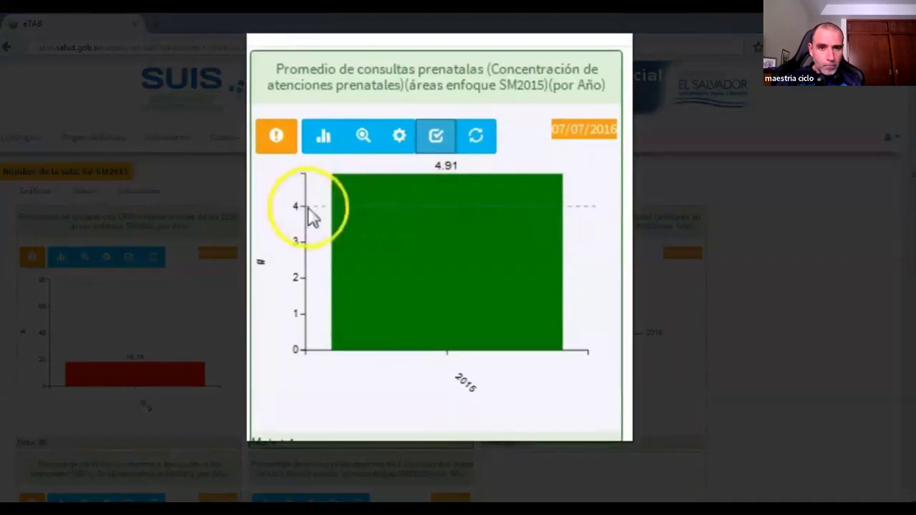
# Step: Drill the average prenatal consultations chart through 2015, Trimestre 1 and Región de Salud Paracentral, and return it to the region level
pyautogui.click(458, 272)
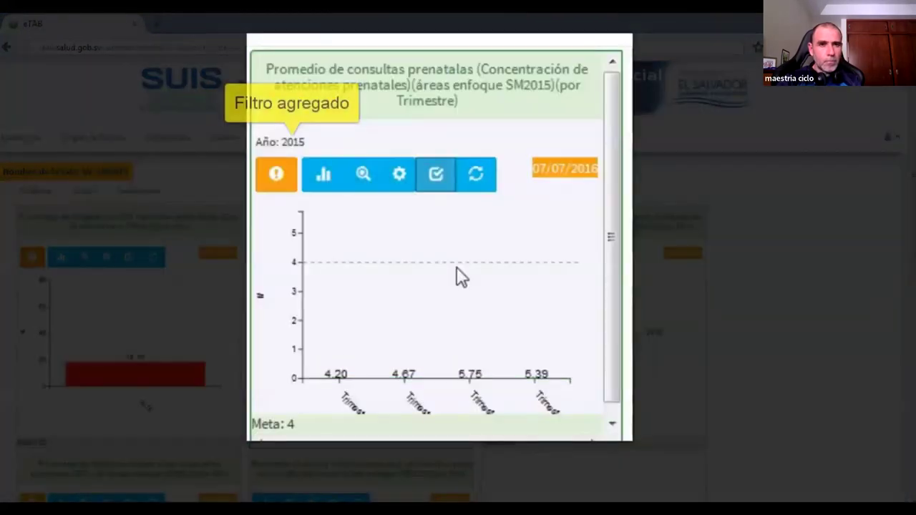
pyautogui.click(347, 285)
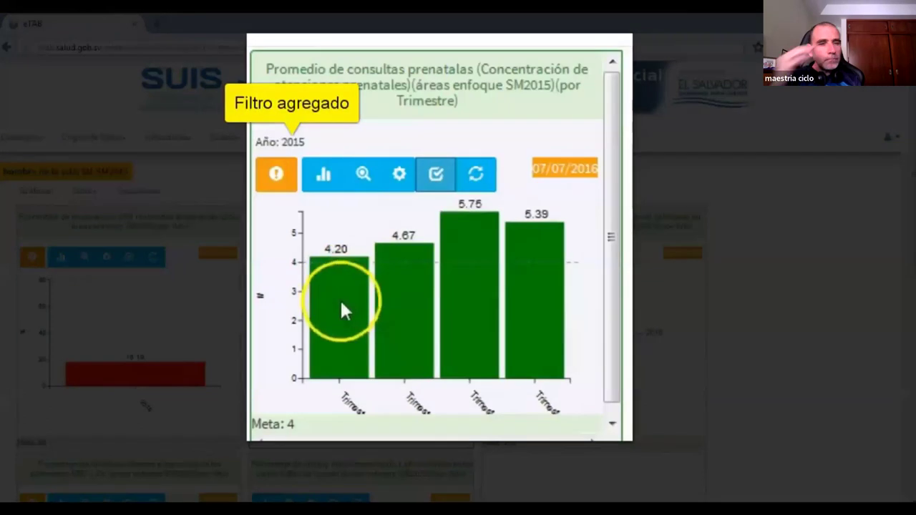
pyautogui.scroll(-1, 570, 256)
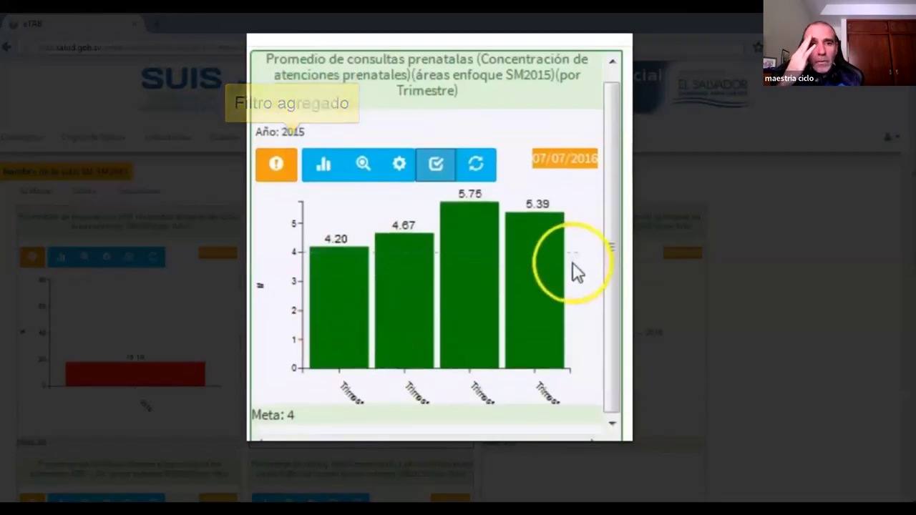
pyautogui.click(341, 302)
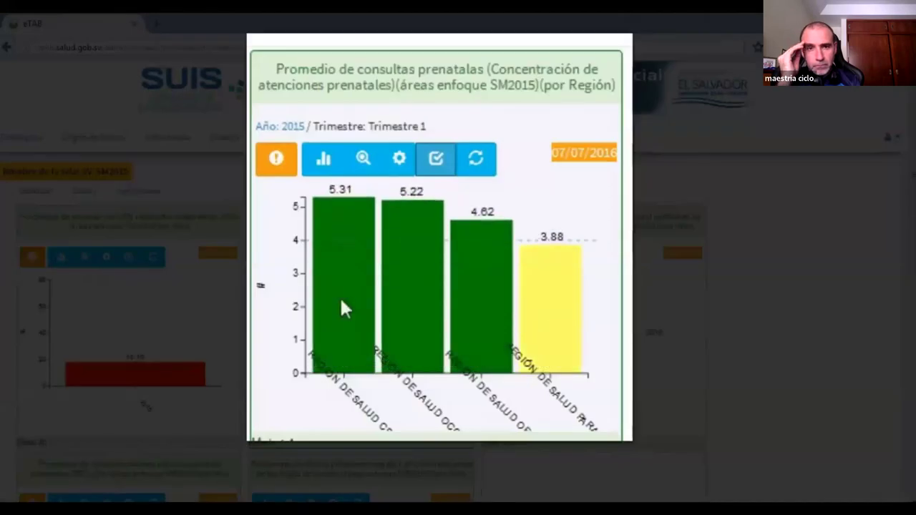
pyautogui.click(537, 264)
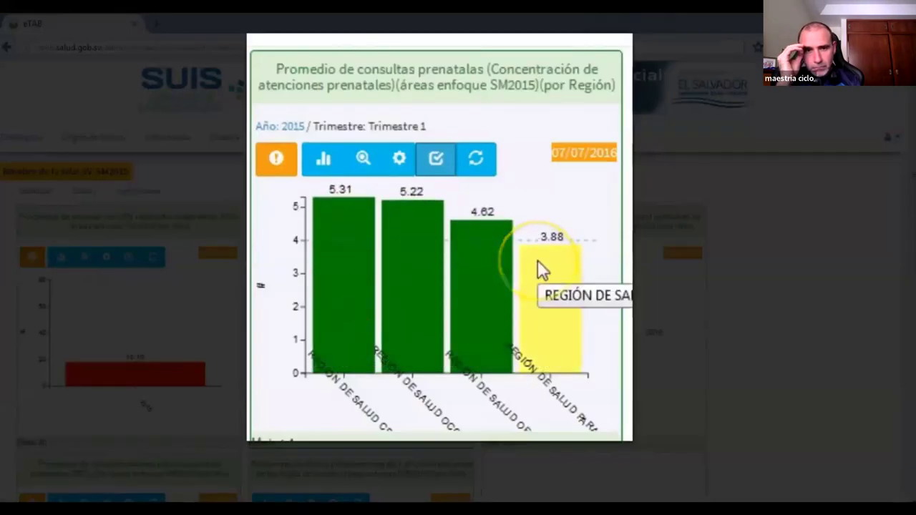
pyautogui.click(541, 286)
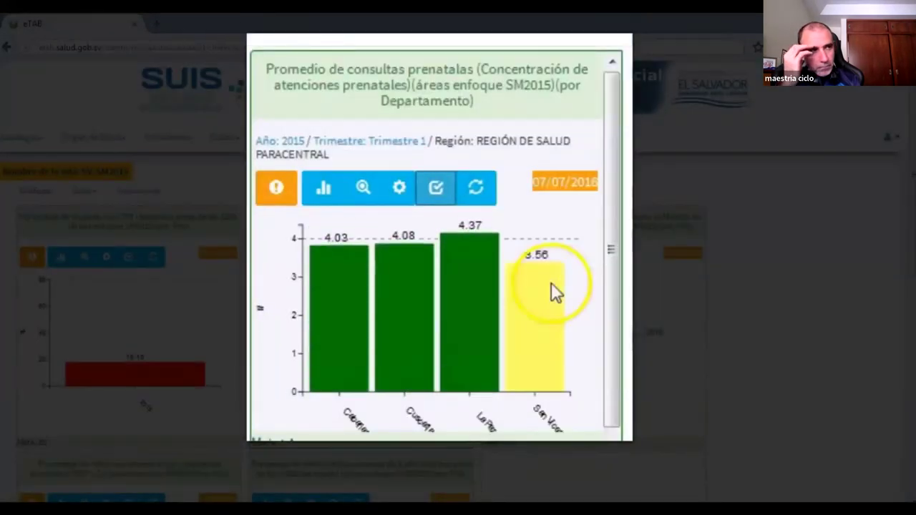
pyautogui.moveTo(536, 292)
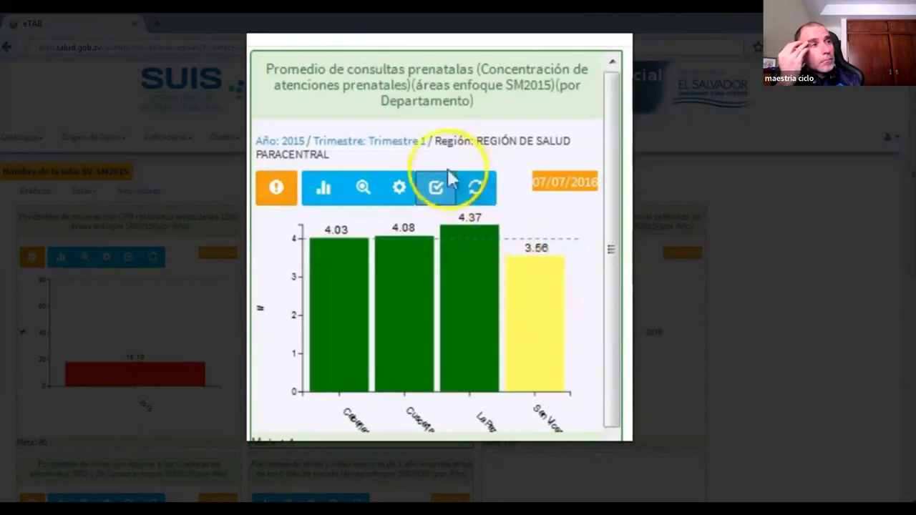
pyautogui.click(398, 140)
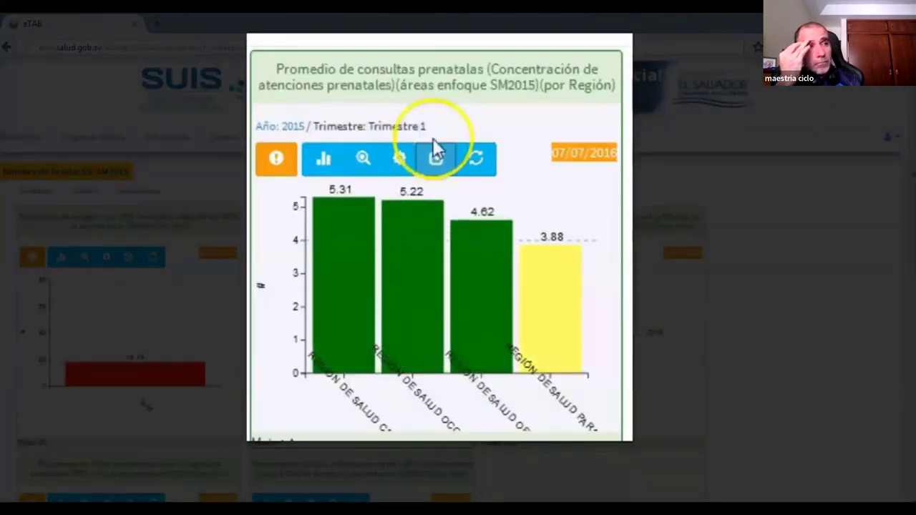
pyautogui.click(478, 160)
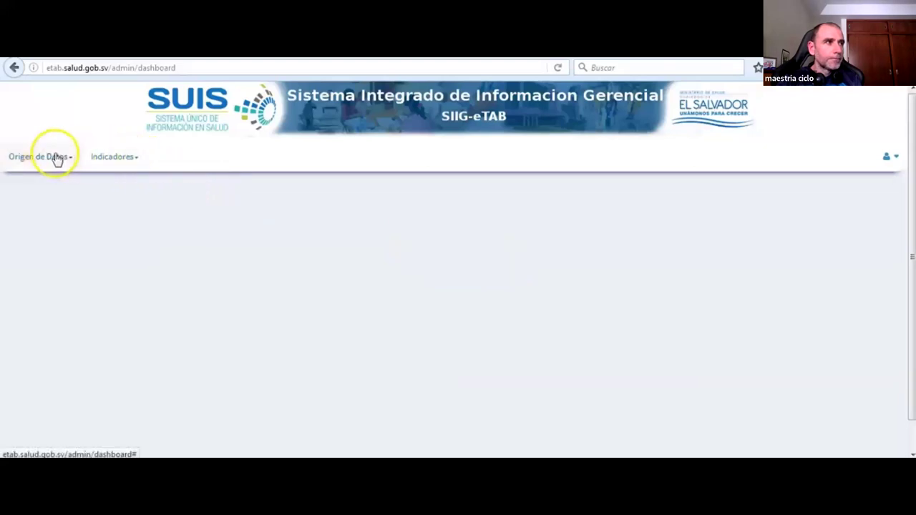
# Step: Open the indicator Tablero and review the indicator groups under the BID (áreas enfoque SM2015) classification
pyautogui.click(136, 159)
pyautogui.click(280, 156)
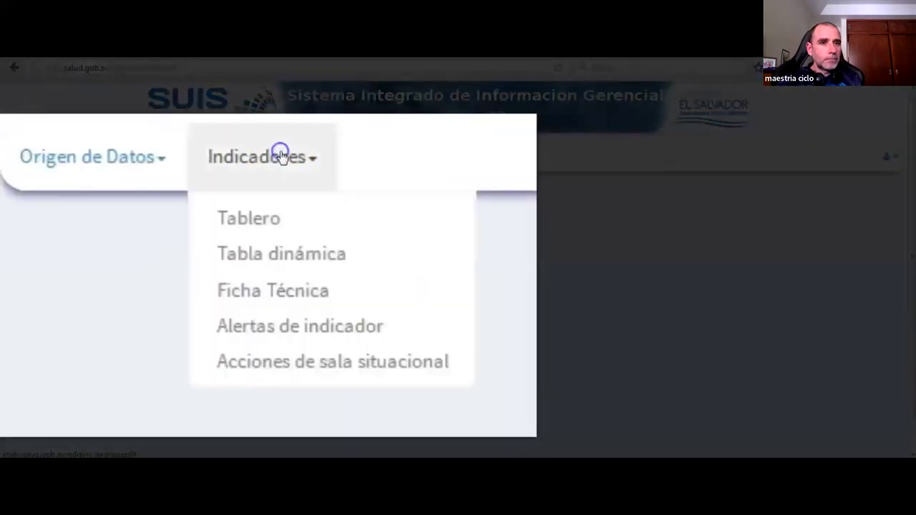
pyautogui.click(263, 226)
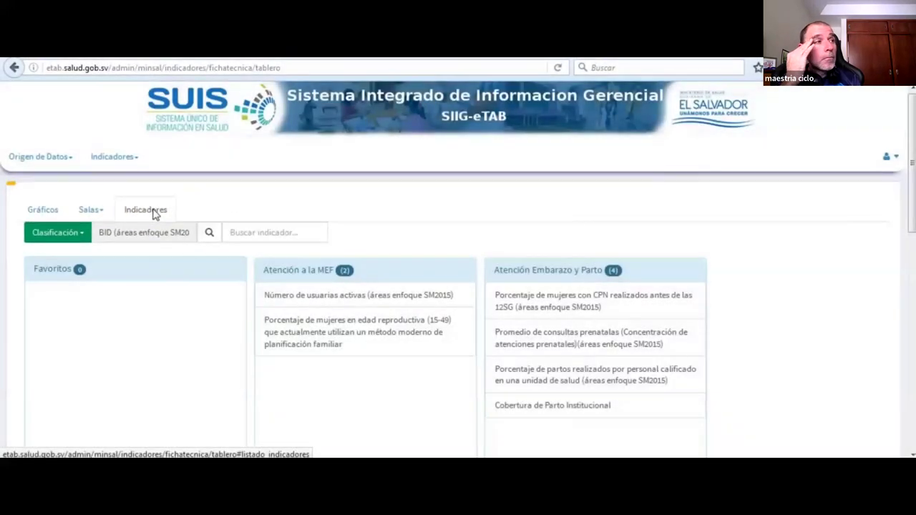
pyautogui.scroll(-1, 812, 308)
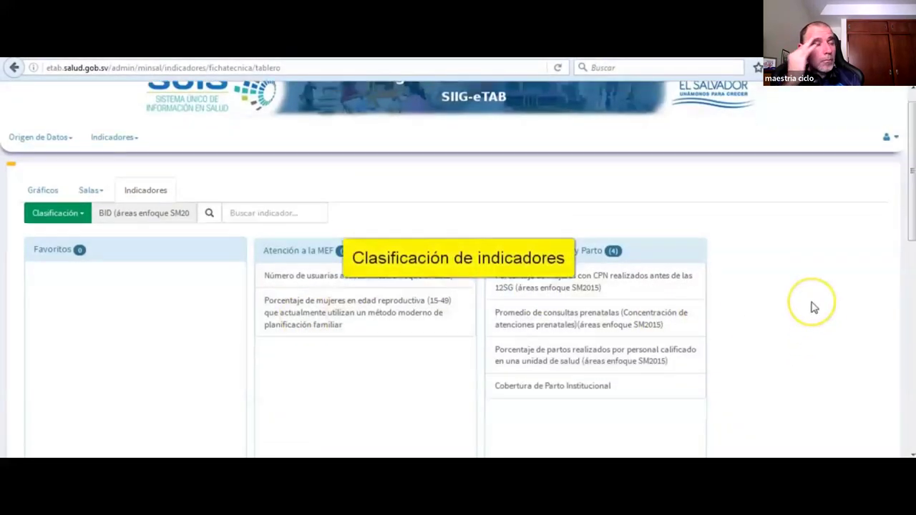
pyautogui.scroll(-5, 812, 308)
pyautogui.scroll(-2, 791, 188)
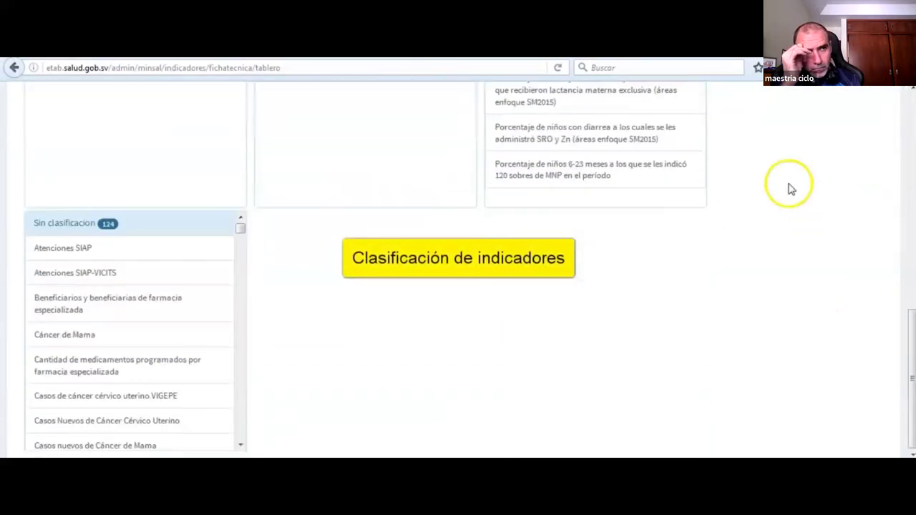
pyautogui.scroll(10, 787, 207)
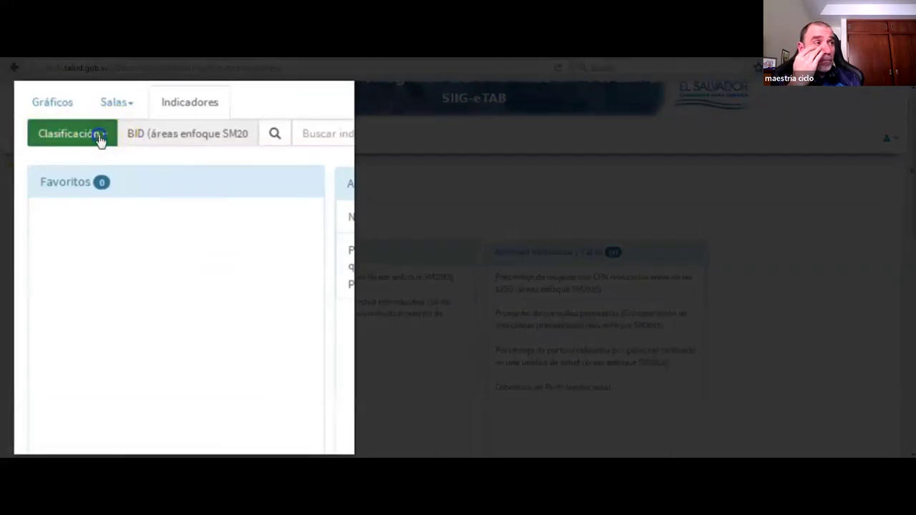
# Step: Review the indicator groups under the RIIS classification and set the classification back to BID (áreas enfoque SM2015)
pyautogui.click(100, 136)
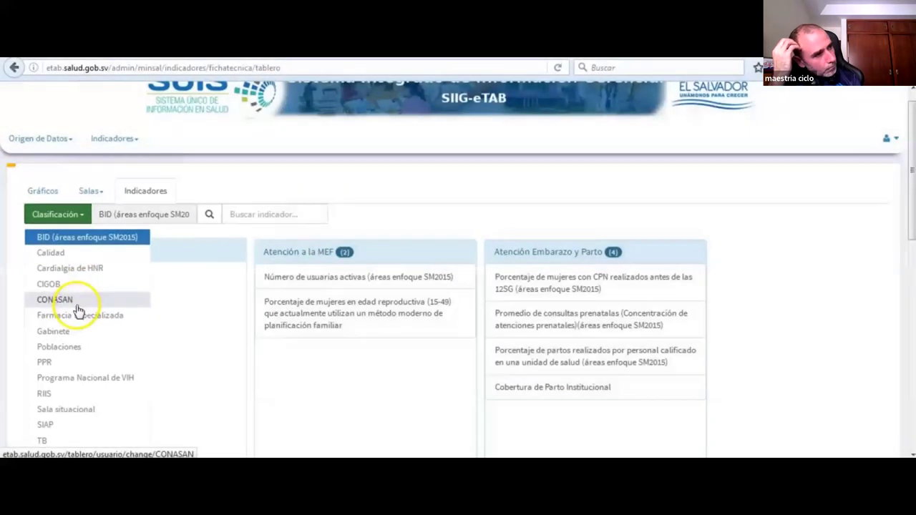
pyautogui.click(67, 396)
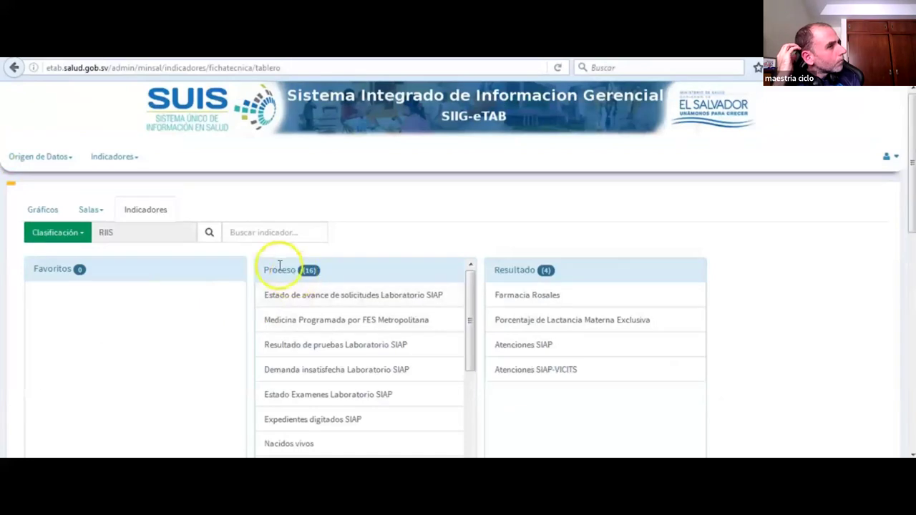
pyautogui.scroll(-3, 644, 298)
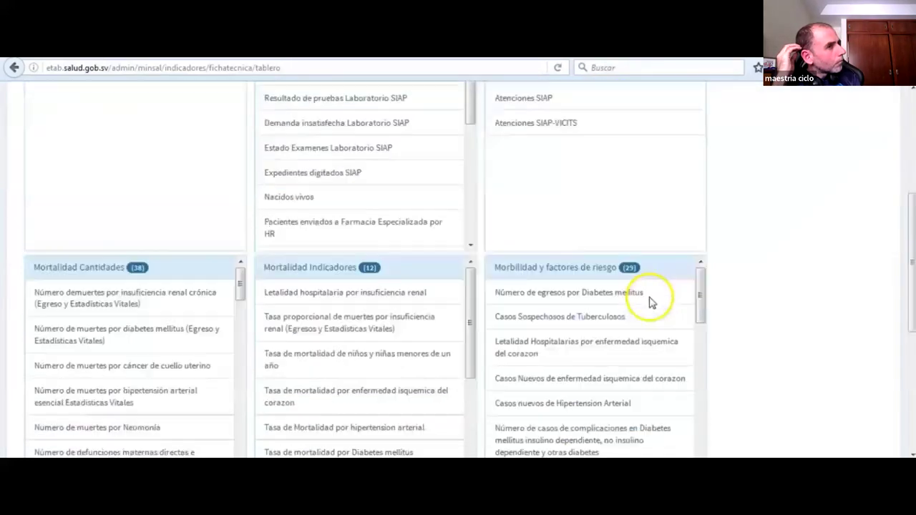
pyautogui.scroll(-1, 651, 301)
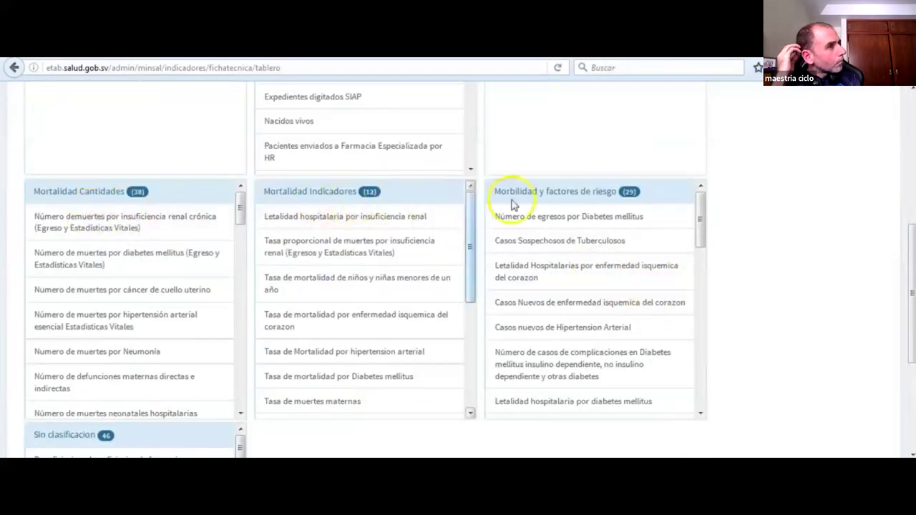
pyautogui.scroll(4, 597, 209)
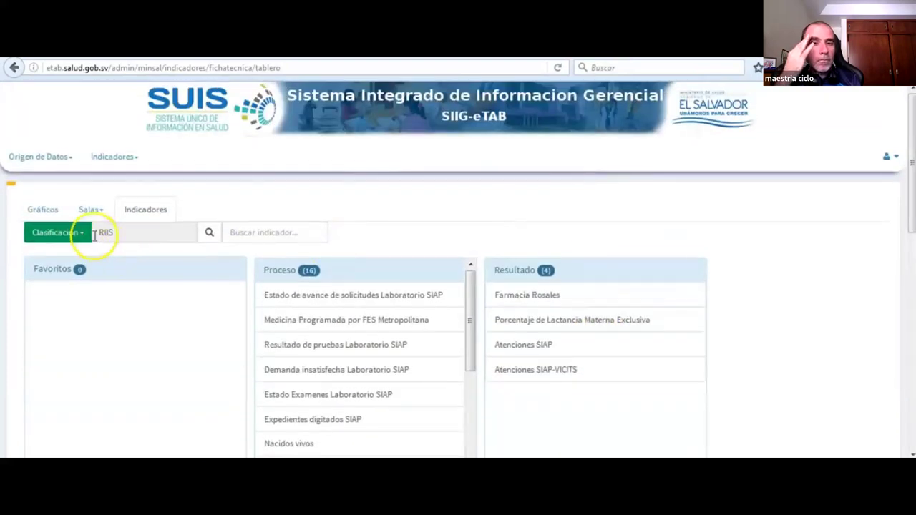
pyautogui.click(72, 232)
pyautogui.click(80, 255)
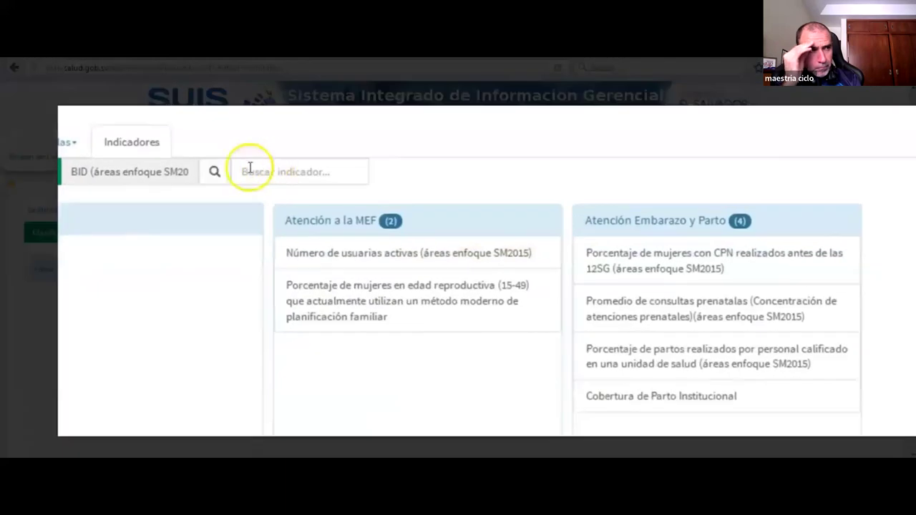
# Step: Search the indicators for "muje", review the groups, and clear the search
pyautogui.click(250, 170)
pyautogui.write('muje')
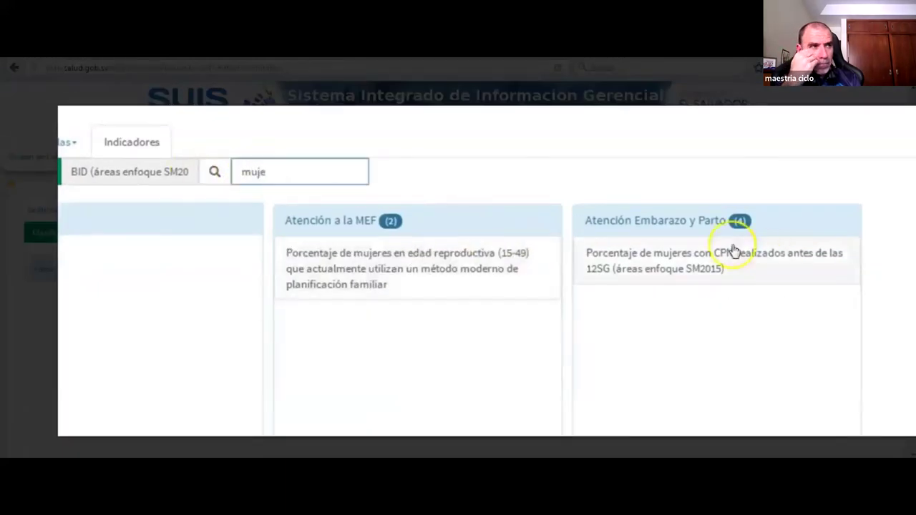
pyautogui.scroll(-5, 752, 265)
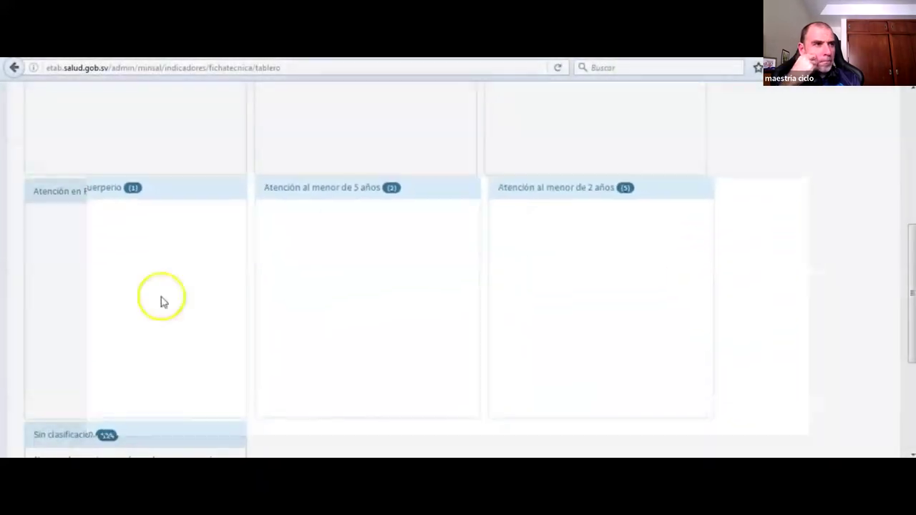
pyautogui.scroll(4, 661, 299)
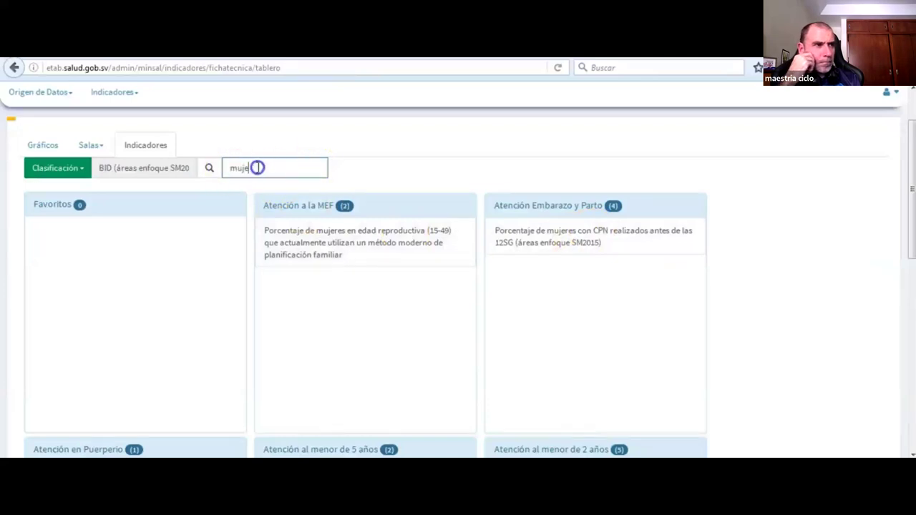
pyautogui.press('BackSpace')
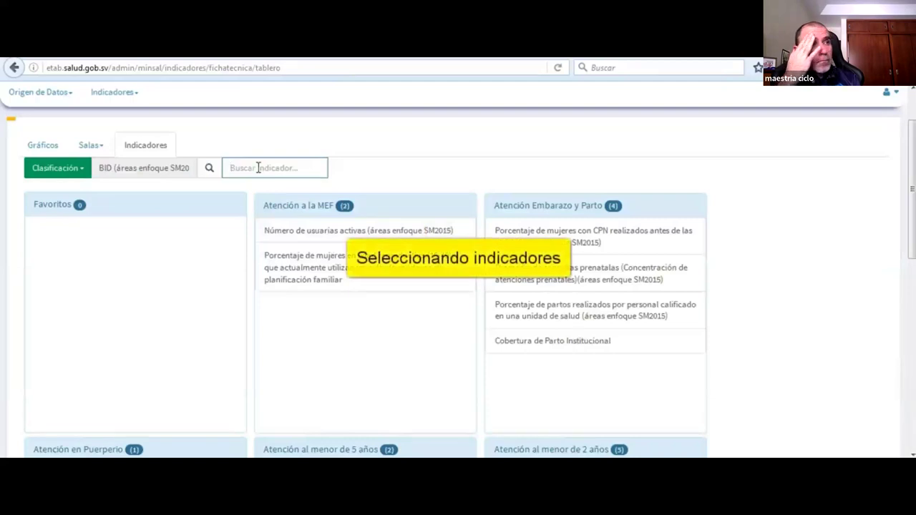
# Step: Add charts for "Porcentaje de mujeres con CPN realizados antes de las 12SG" and "Cobertura de Parto Institucional" from Atención Embarazo y Parto
pyautogui.scroll(1, 408, 262)
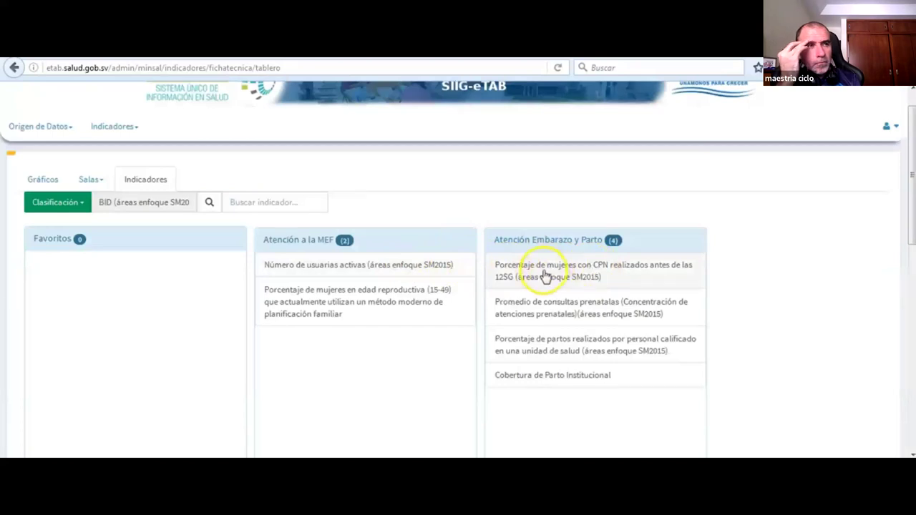
pyautogui.click(607, 272)
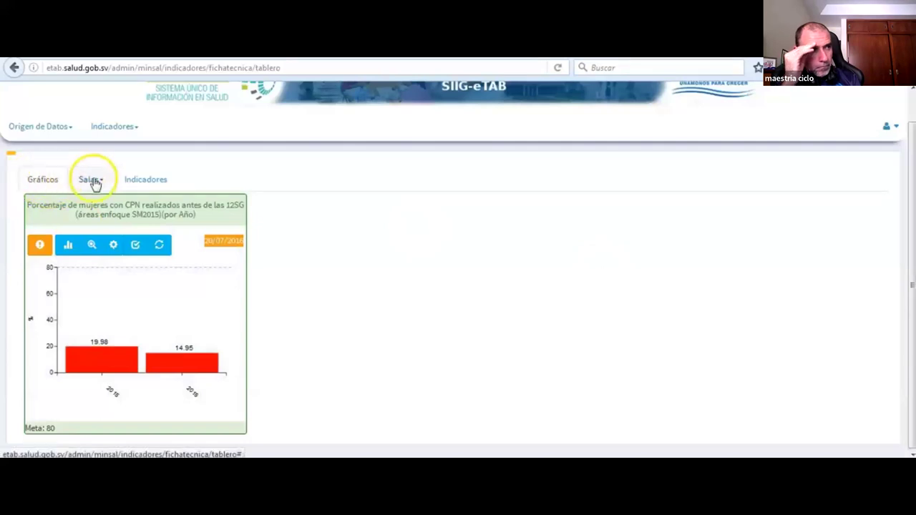
pyautogui.click(143, 181)
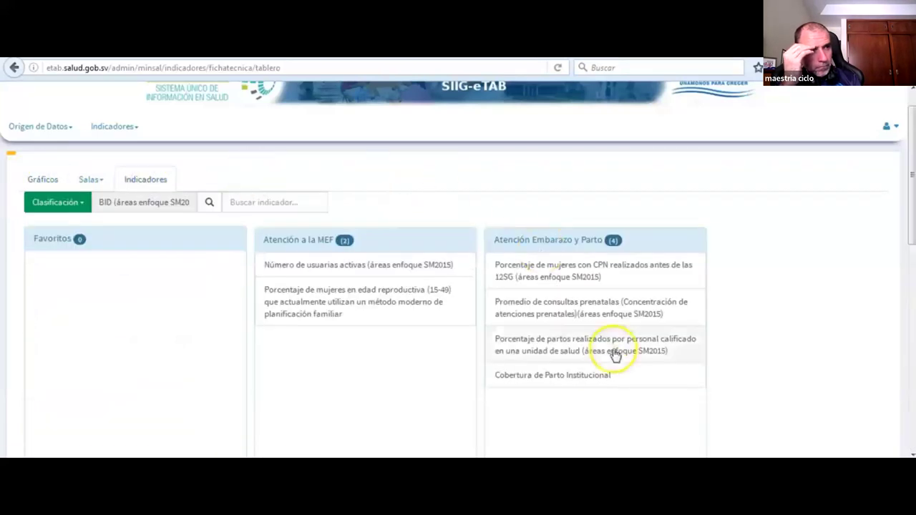
pyautogui.click(601, 378)
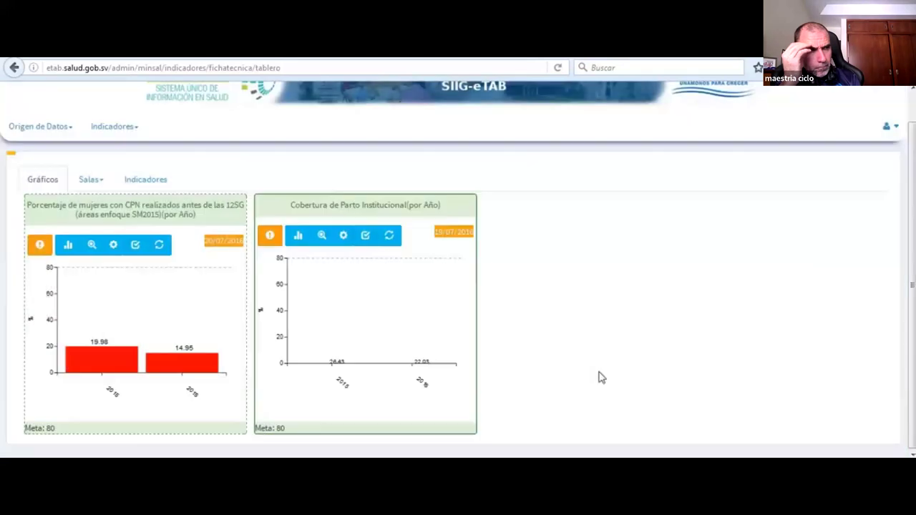
# Step: Add the chart for "Porcentaje de niños 6-23 meses a los que se les indicó 120 sobres de MNP" and display all selected charts
pyautogui.click(144, 180)
pyautogui.scroll(-1, 781, 249)
pyautogui.scroll(-3, 802, 249)
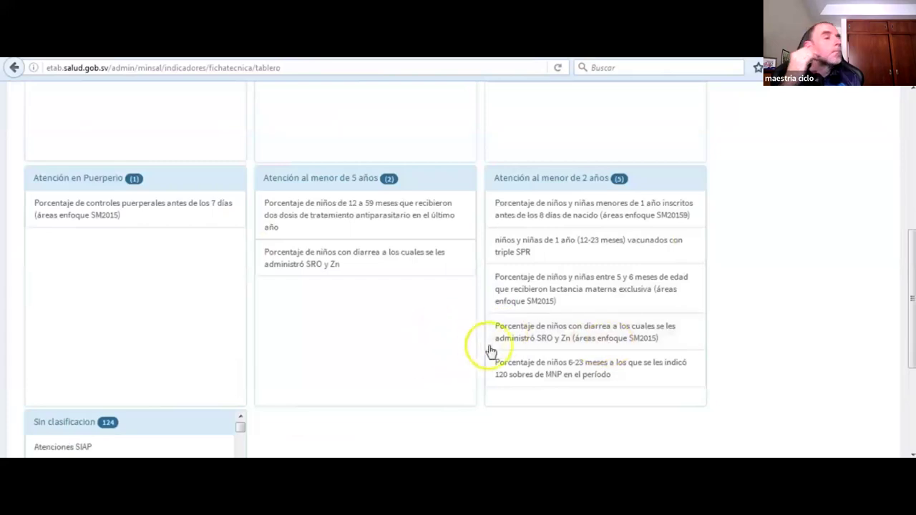
pyautogui.click(551, 365)
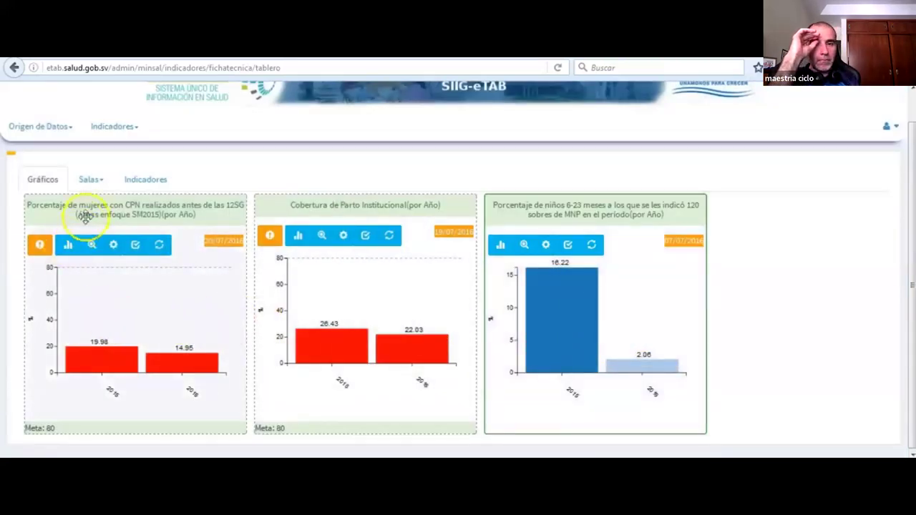
pyautogui.click(148, 181)
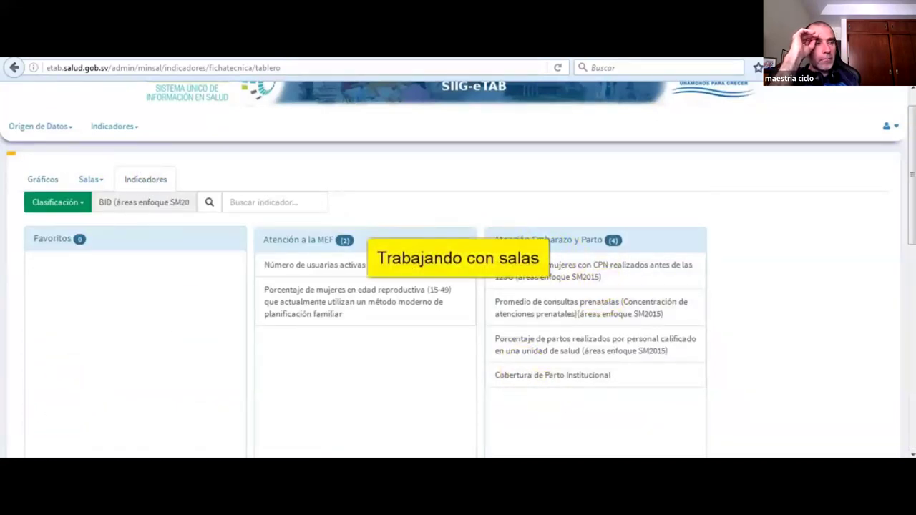
pyautogui.click(39, 179)
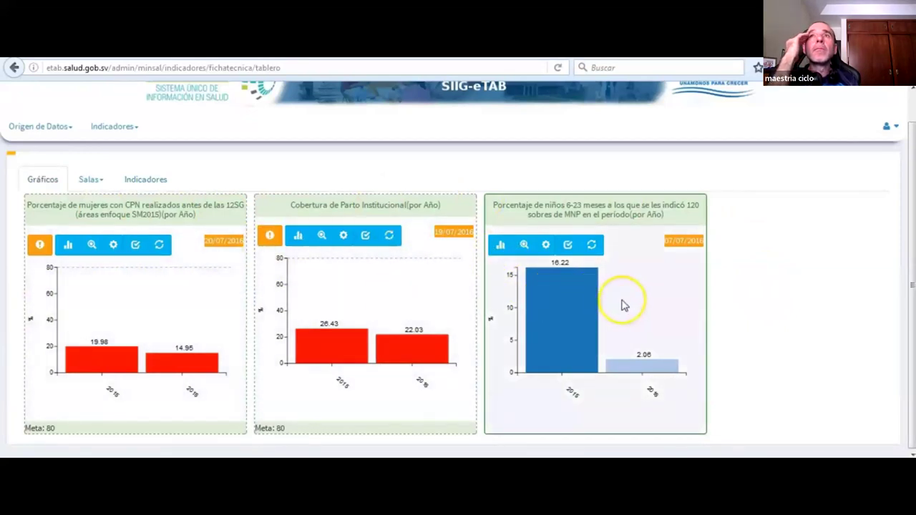
# Step: Save the selected charts as a new situational room named "Sala de prueba" and display its charts
pyautogui.click(88, 180)
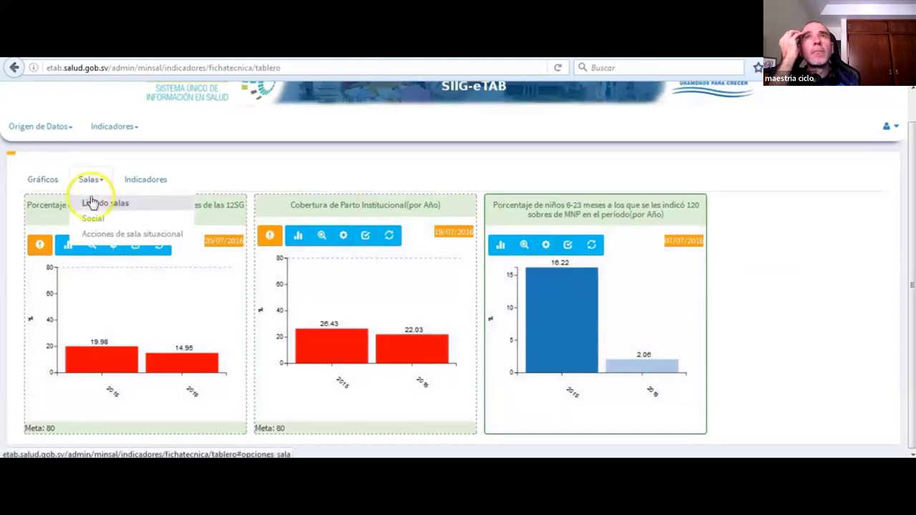
pyautogui.click(141, 205)
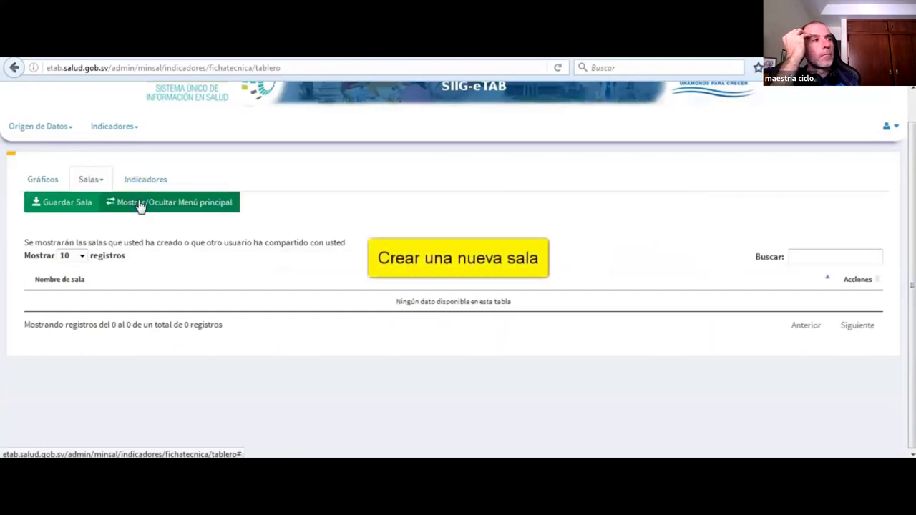
pyautogui.click(60, 203)
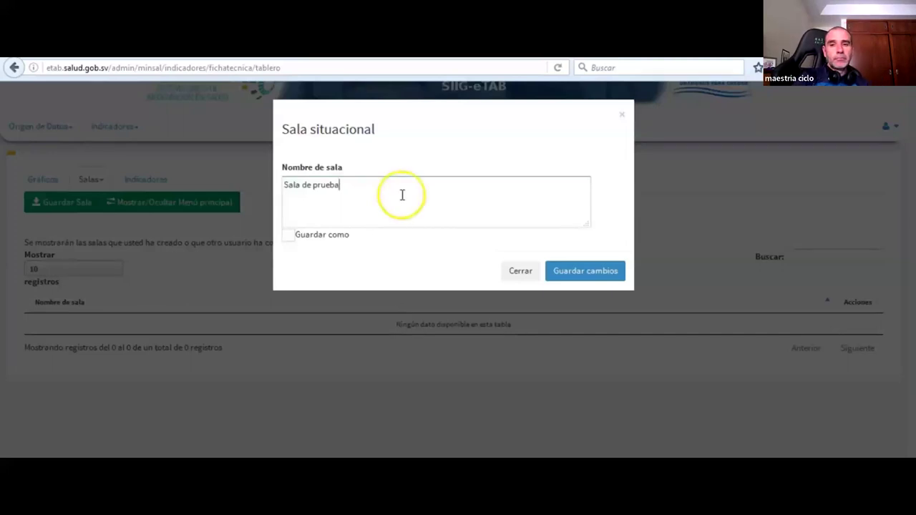
pyautogui.click(600, 273)
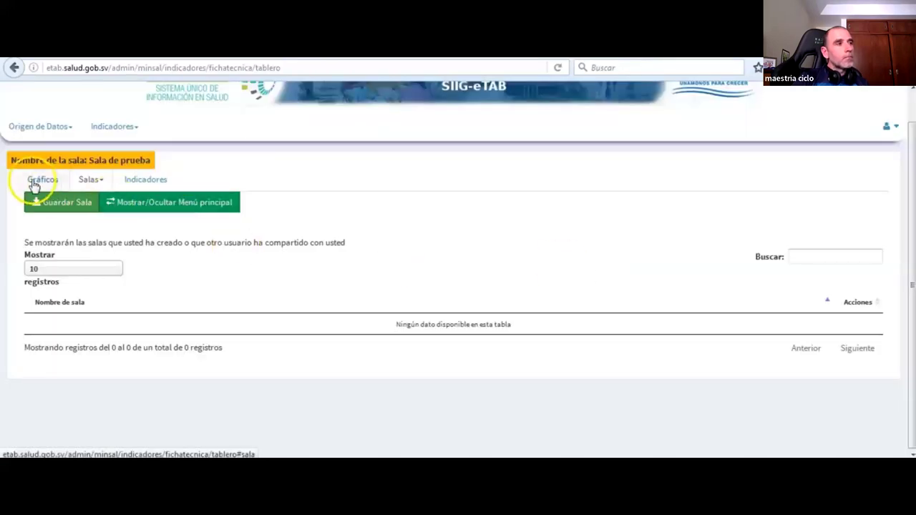
pyautogui.click(34, 183)
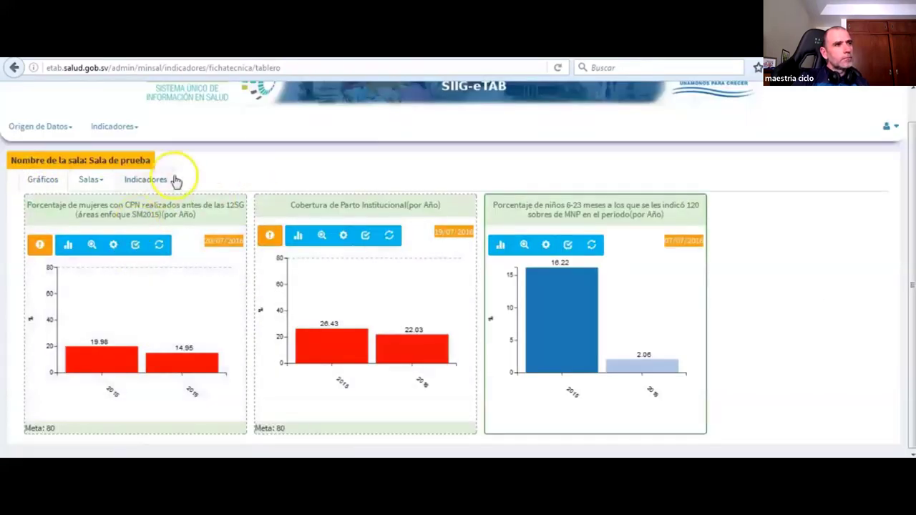
# Step: Open the saved "Sala de prueba" from the list of situational rooms
pyautogui.click(174, 180)
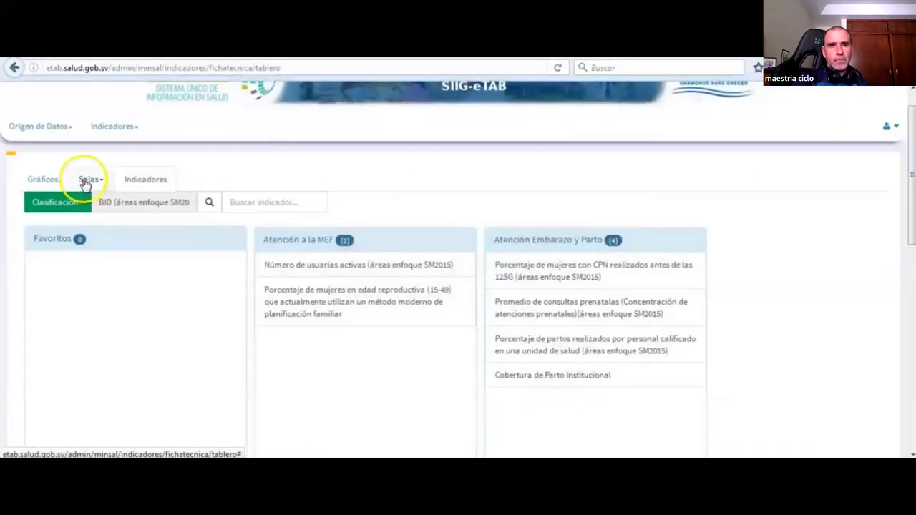
pyautogui.click(86, 180)
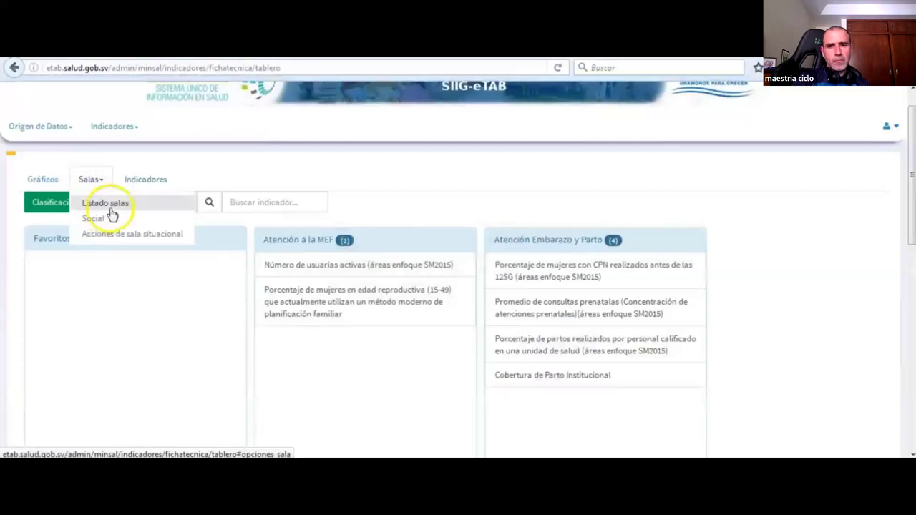
pyautogui.click(107, 204)
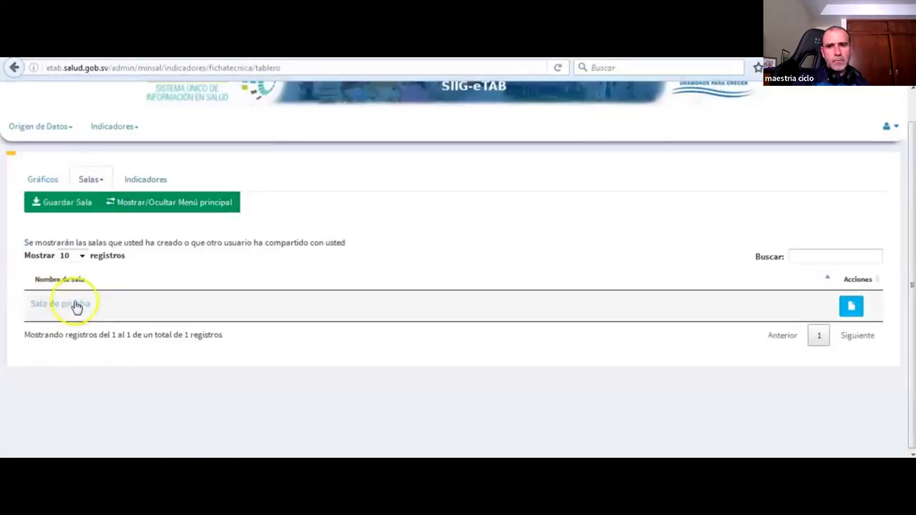
pyautogui.click(43, 182)
pyautogui.click(89, 180)
pyautogui.click(93, 205)
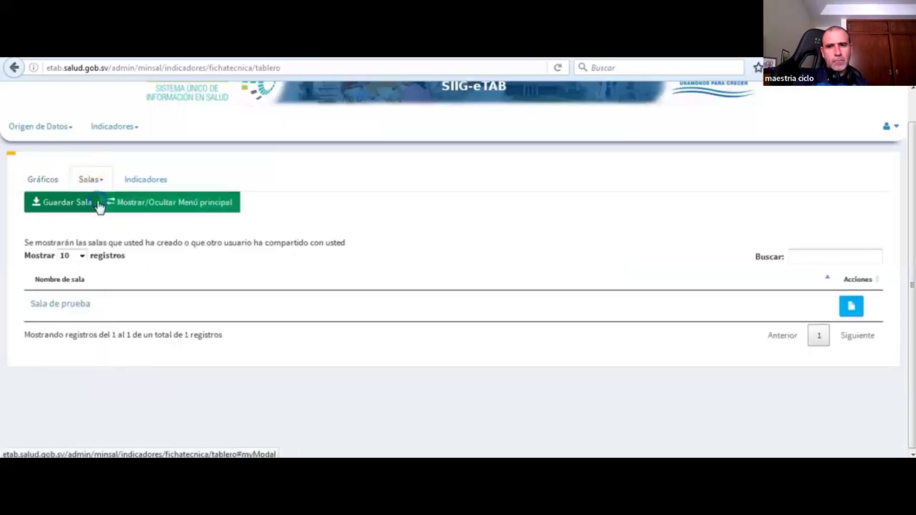
pyautogui.click(61, 305)
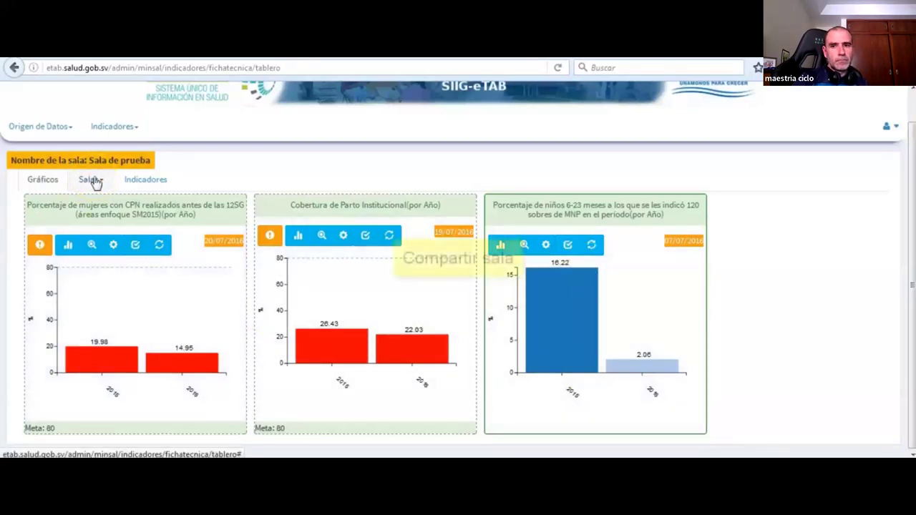
# Step: Share "Sala de prueba" with another user from the user list in the room's social options
pyautogui.click(95, 181)
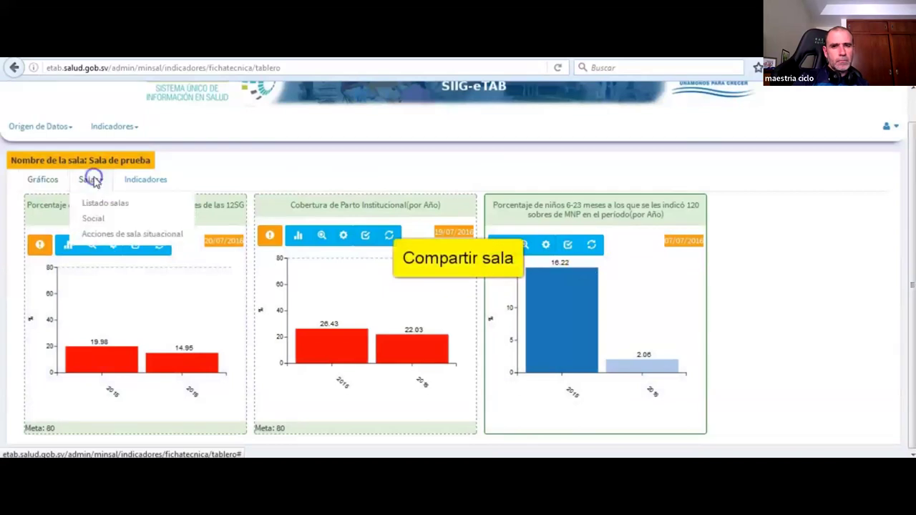
pyautogui.click(97, 219)
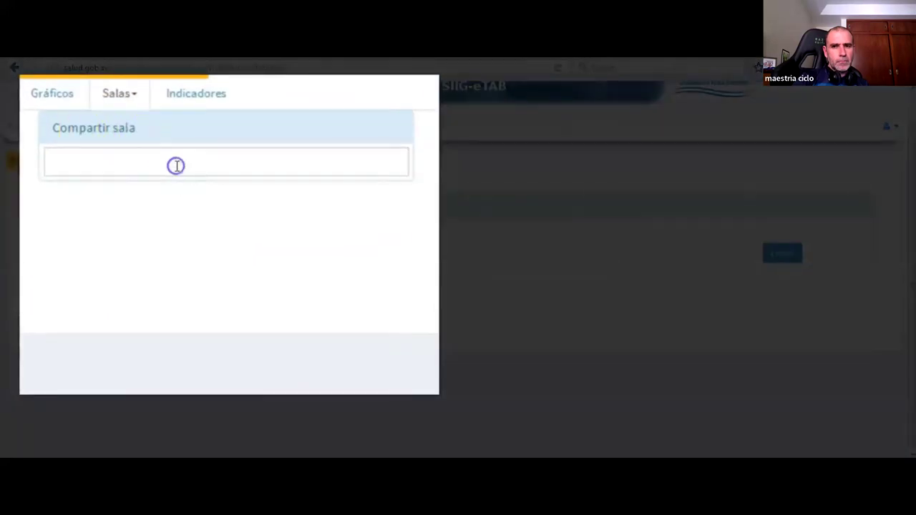
pyautogui.click(201, 162)
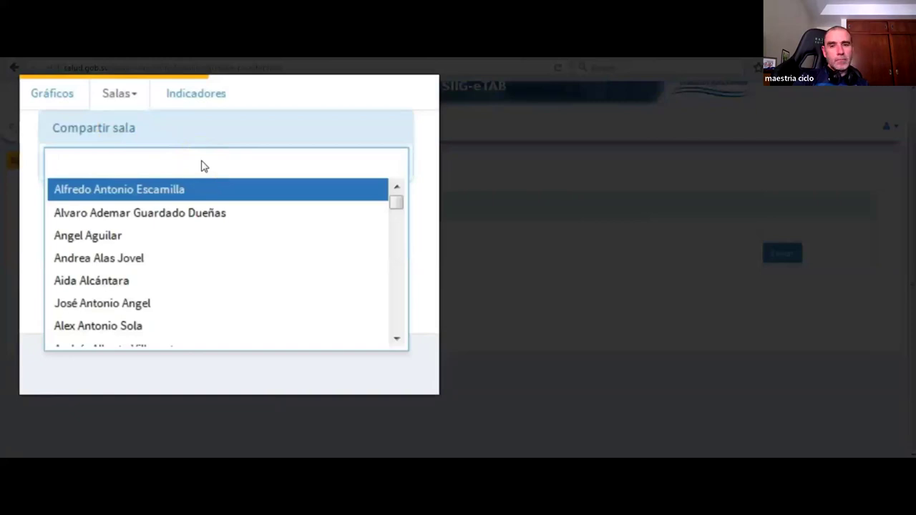
pyautogui.click(104, 237)
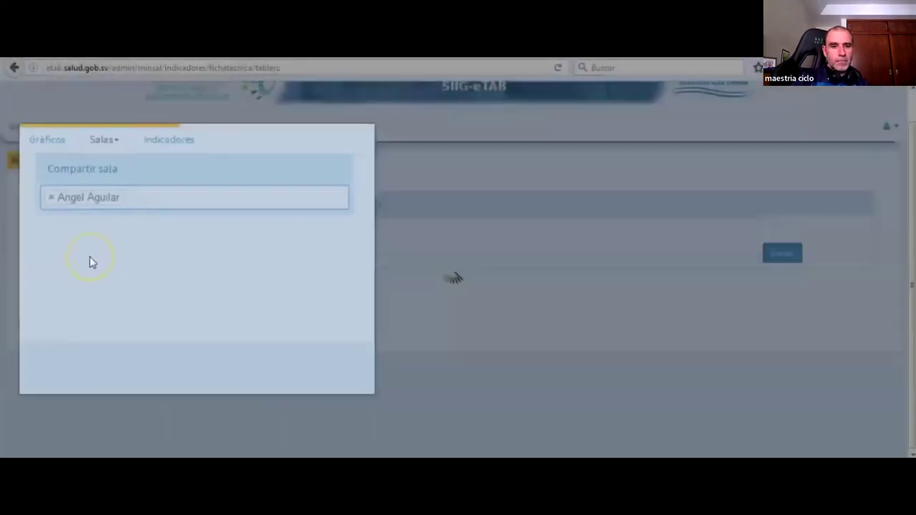
# Step: Post the comment "Comentario corto sobre la sala" on the shared room
pyautogui.click(151, 225)
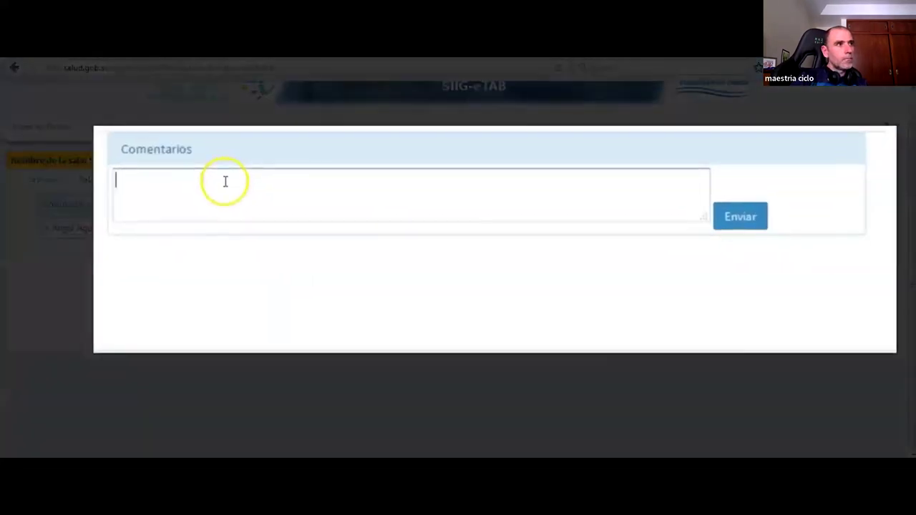
pyautogui.click(463, 323)
pyautogui.write('Comentario corto')
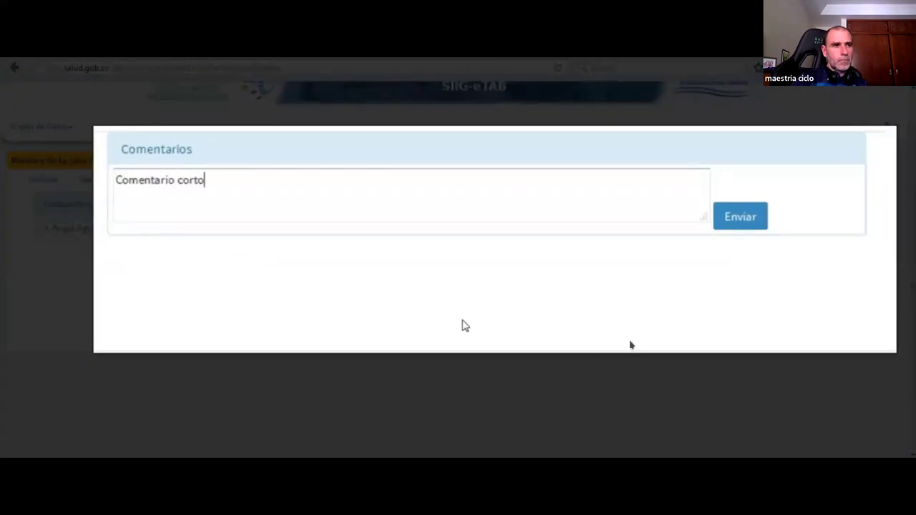
pyautogui.write(' sobre la sala')
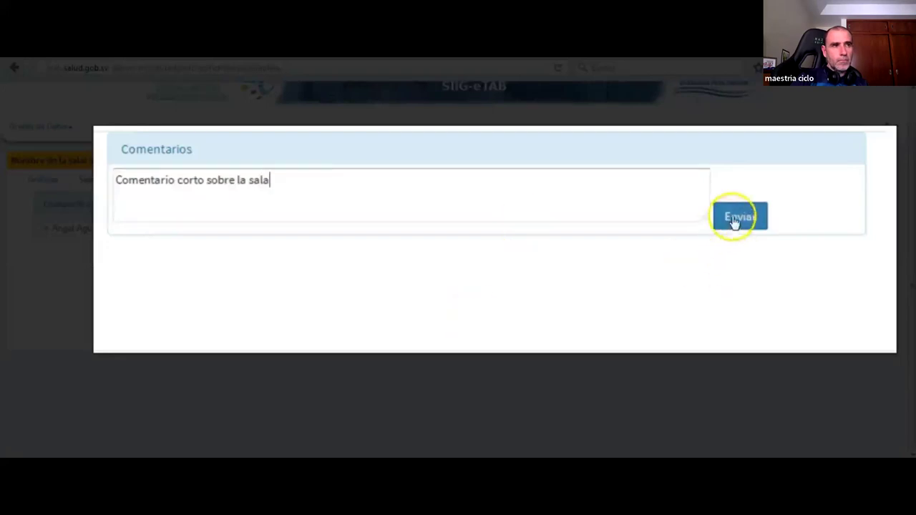
pyautogui.click(735, 223)
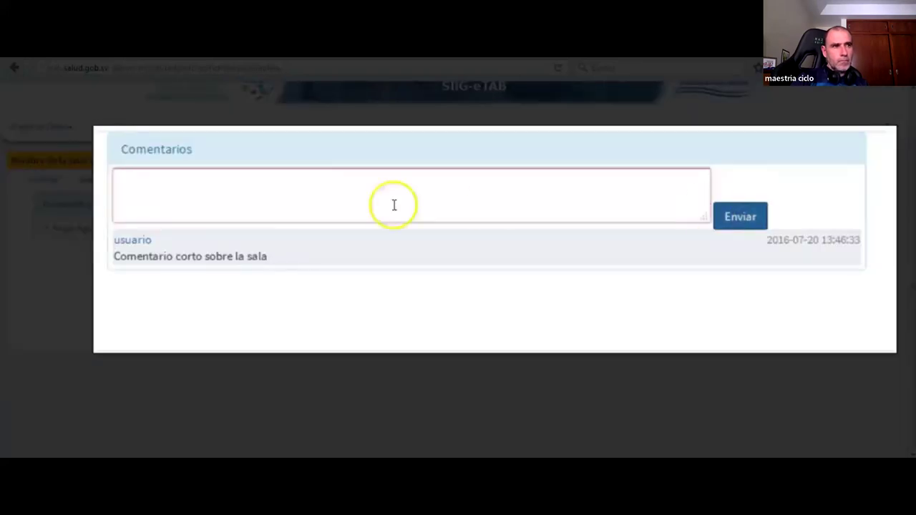
# Step: Post another comment on the room reading "segundo comentario"
pyautogui.click(221, 192)
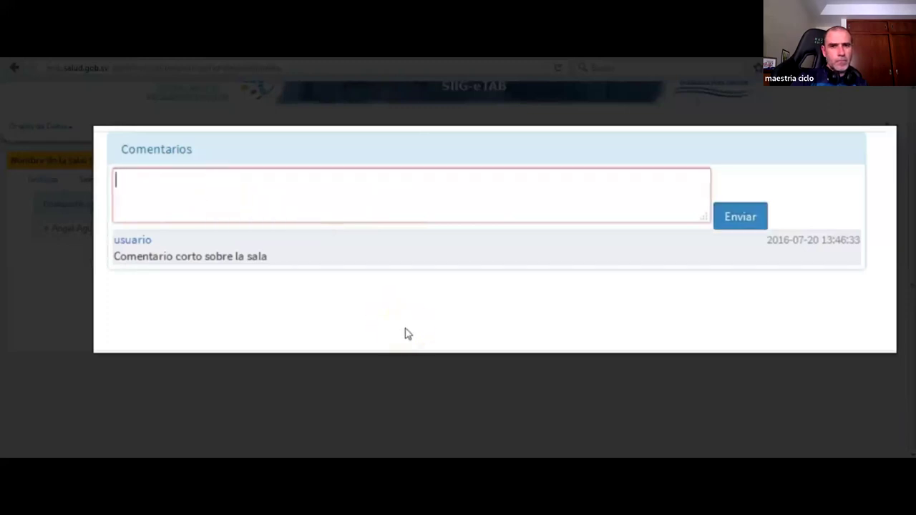
pyautogui.write('segu')
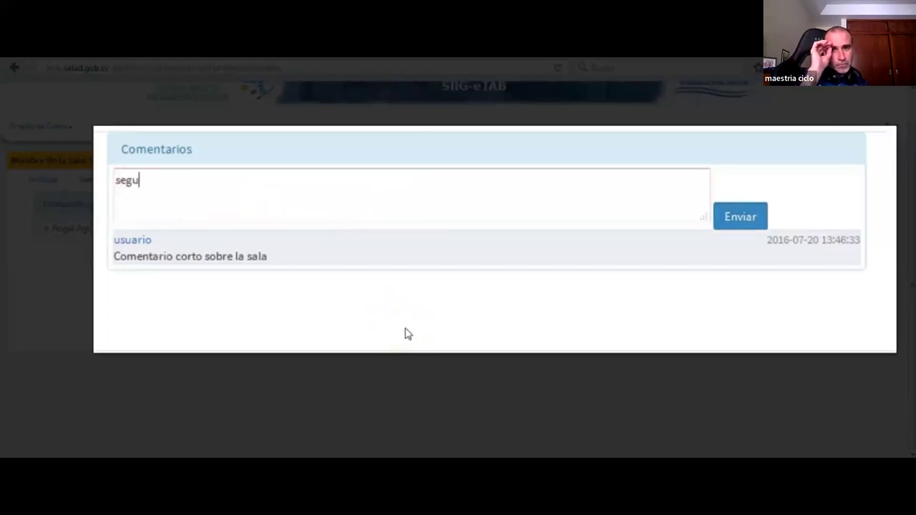
pyautogui.write('ndo comentario')
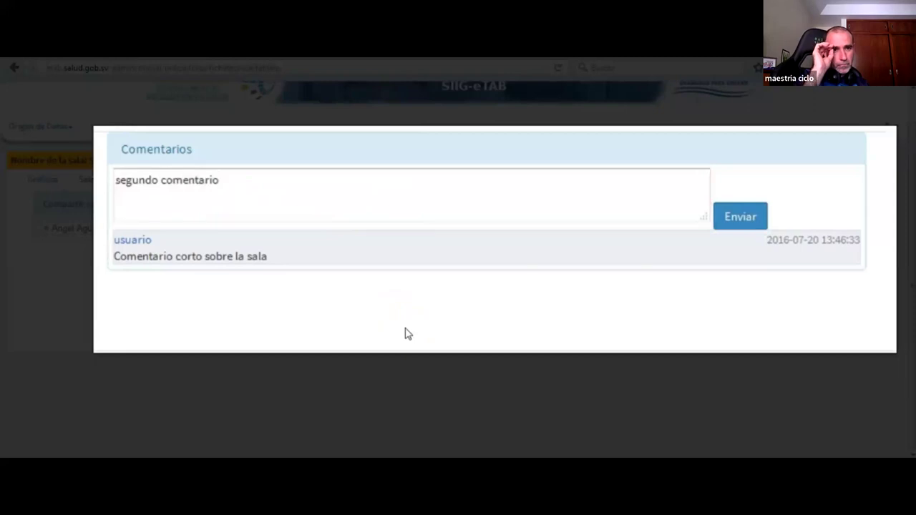
pyautogui.click(740, 217)
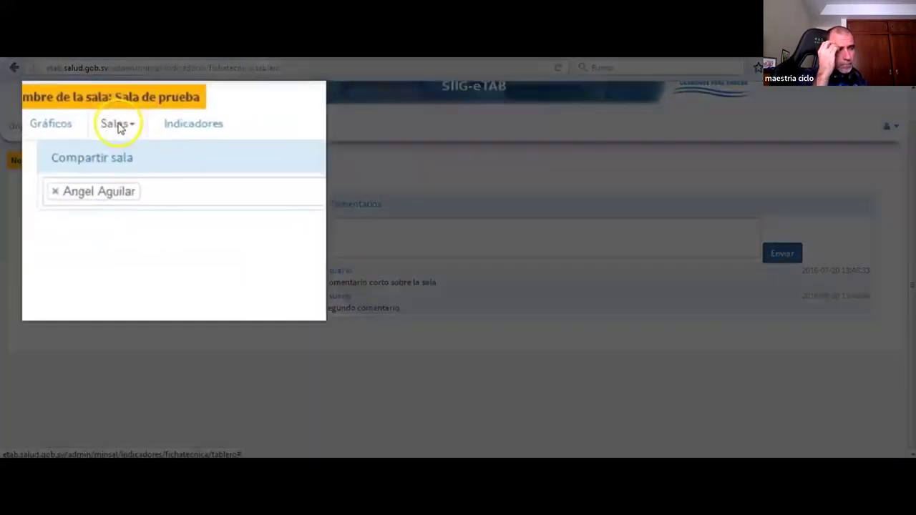
# Step: Open the list of situational room actions for "Sala de prueba"
pyautogui.click(102, 182)
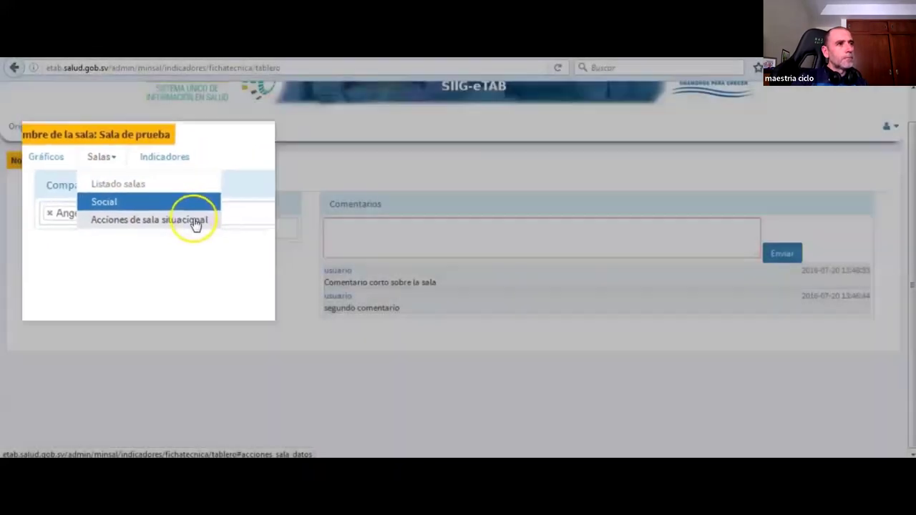
pyautogui.click(243, 195)
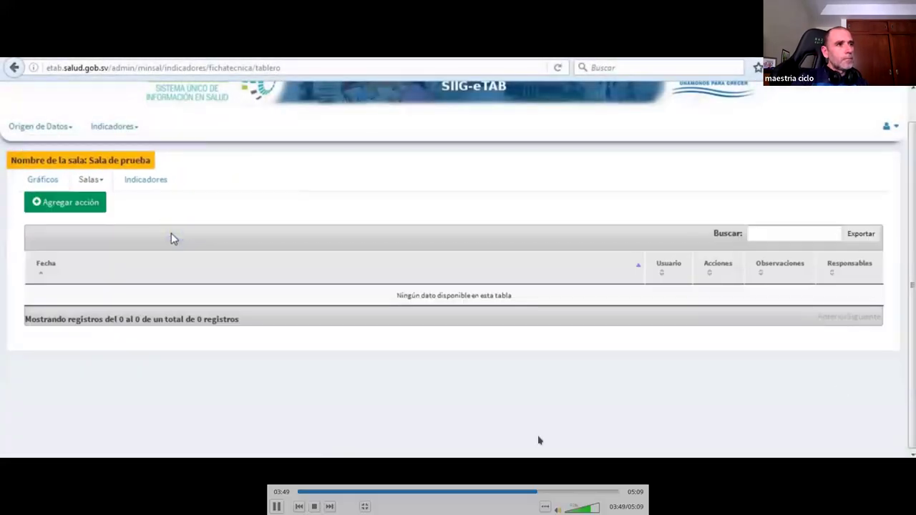
pyautogui.click(276, 506)
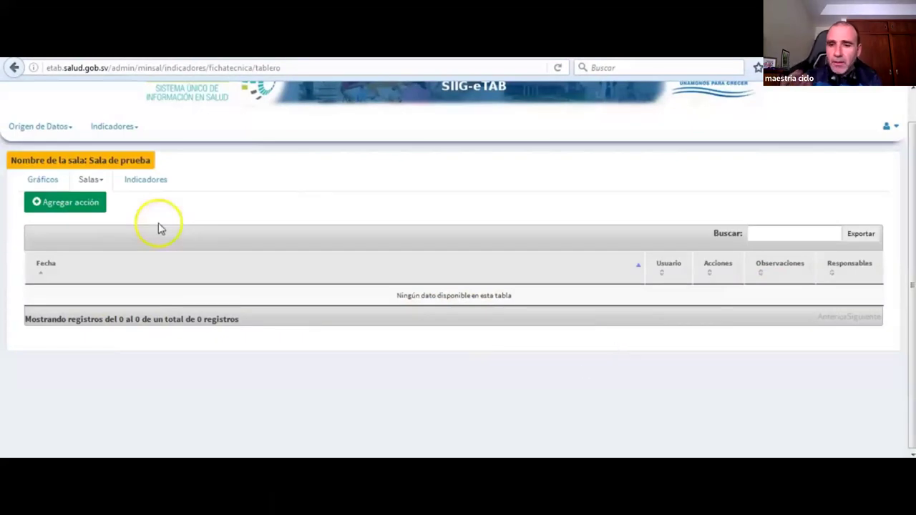
pyautogui.moveTo(720, 277)
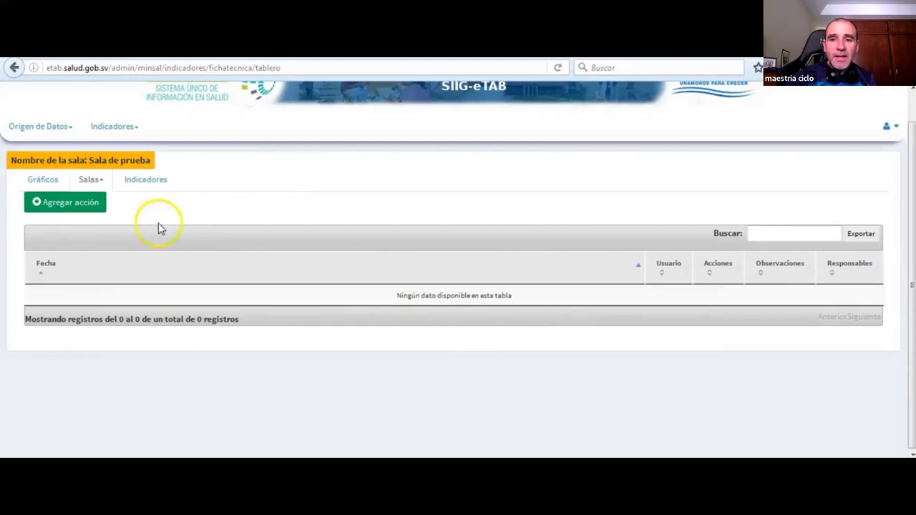
pyautogui.moveTo(537, 327)
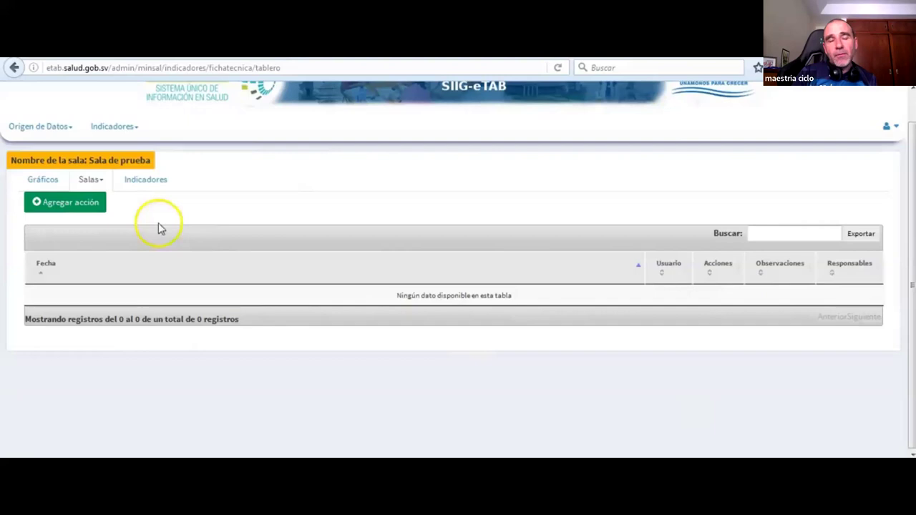
pyautogui.moveTo(207, 318)
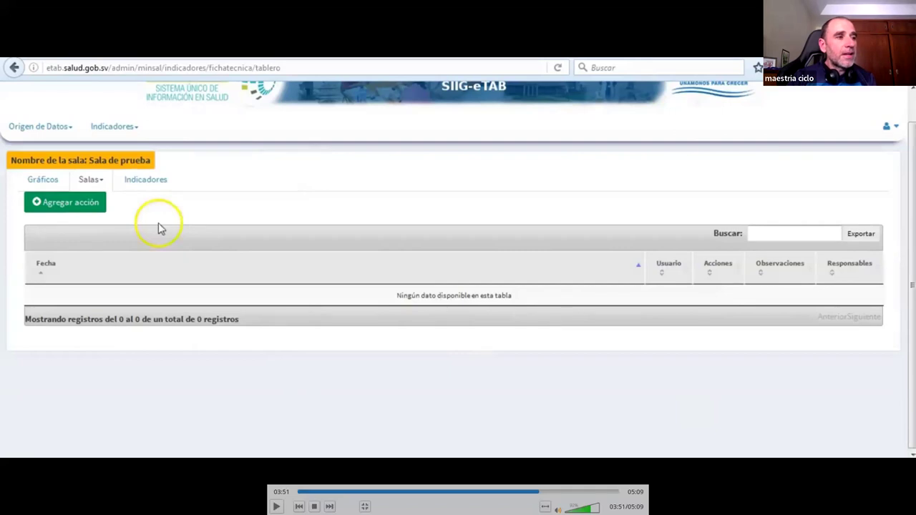
# Step: Start a new action for the room and enter "Se acordó revisar los casos más representativos" as its action text
pyautogui.click(60, 203)
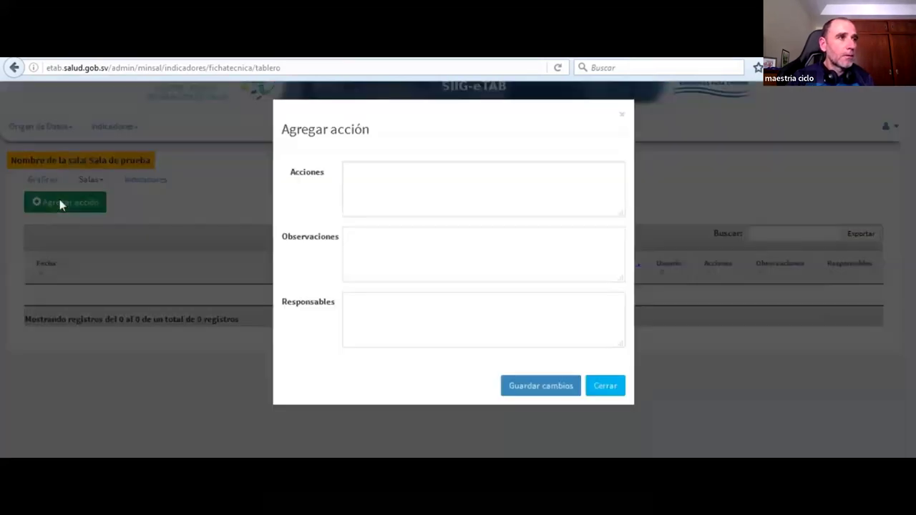
pyautogui.click(450, 179)
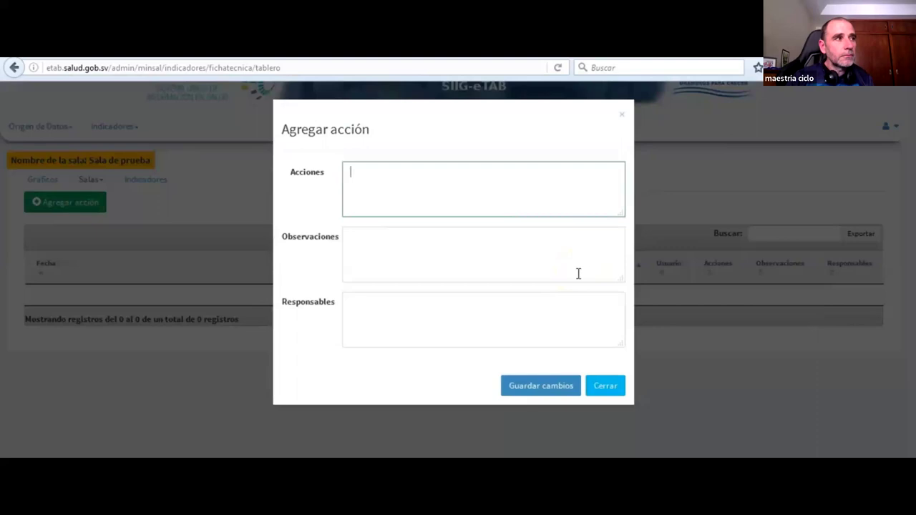
pyautogui.write('Se ac')
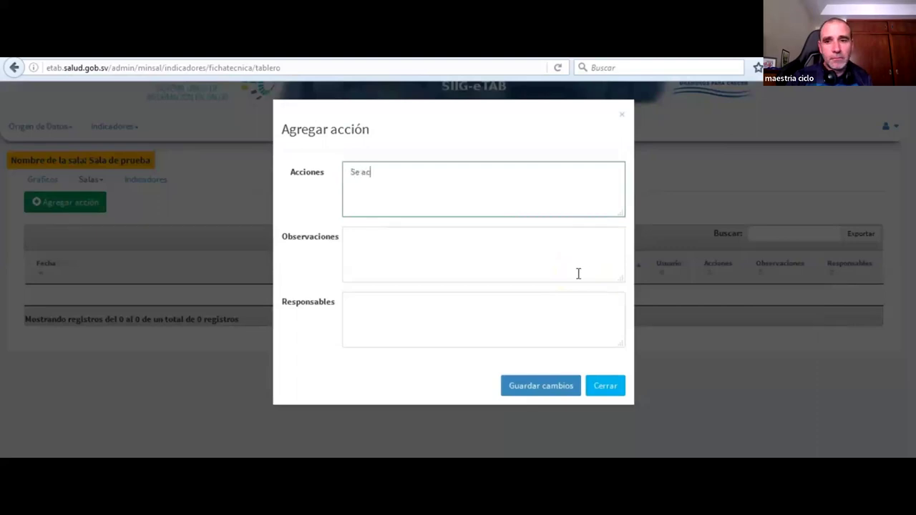
pyautogui.write('ordó revisar los casos ')
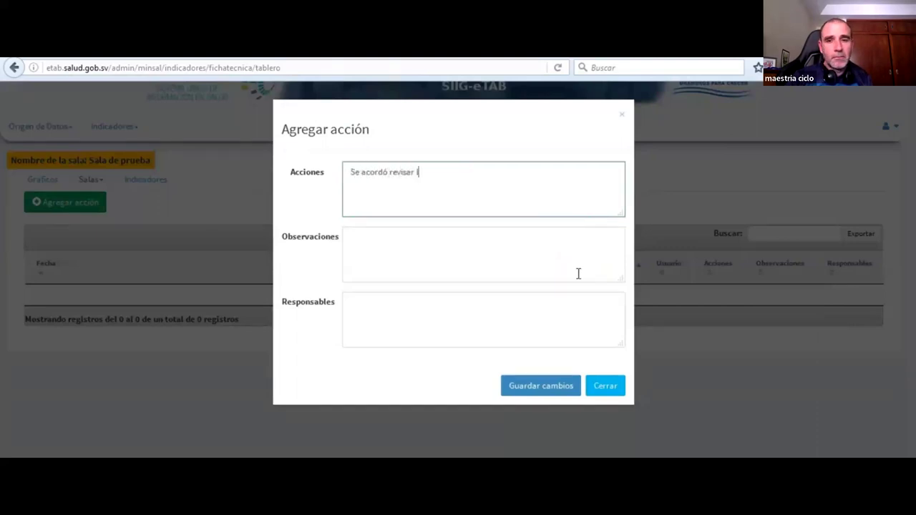
pyautogui.write('más')
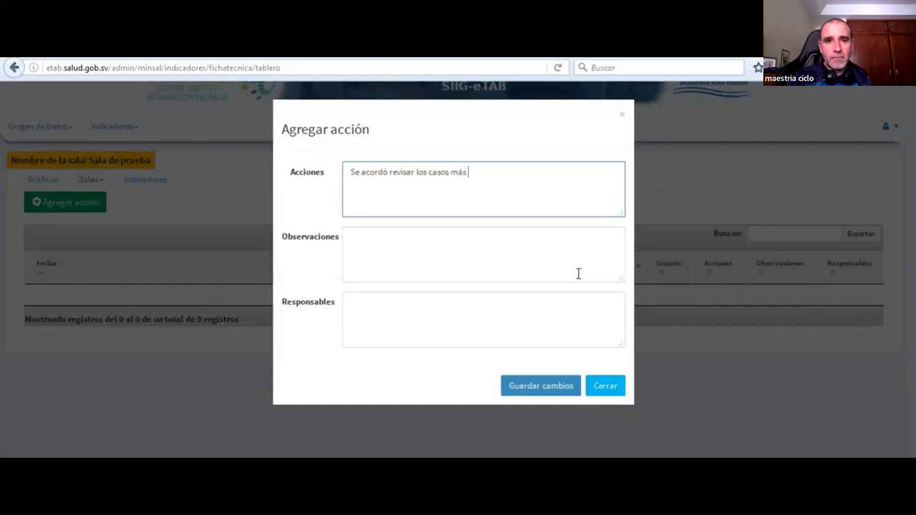
pyautogui.write(' representativ')
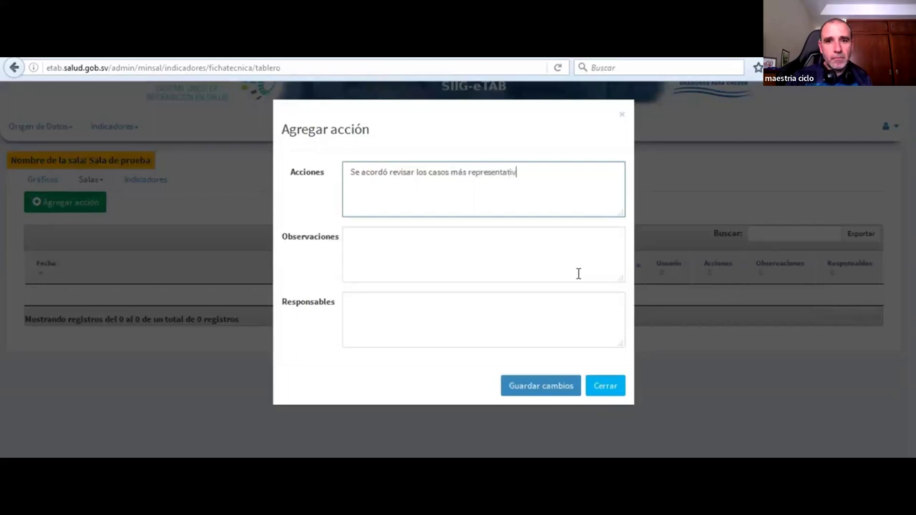
pyautogui.write('os')
# Step: Fill in the names of the two responsible doctors, leaving the observations empty, and save the action
pyautogui.click(578, 273)
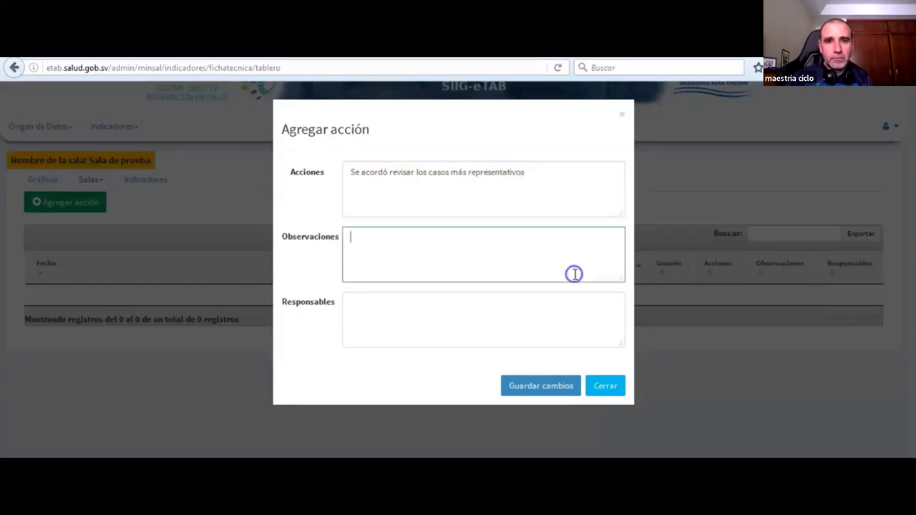
pyautogui.click(455, 322)
pyautogui.write('Dra')
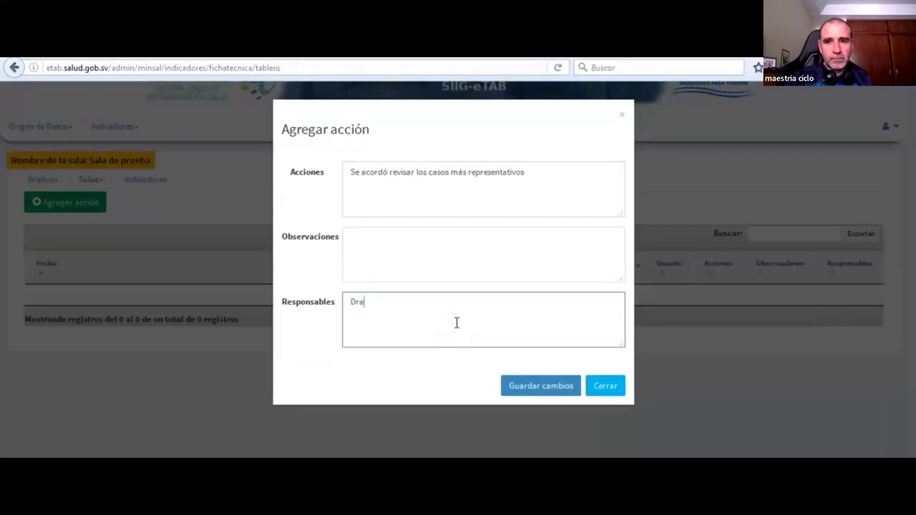
pyautogui.write('. Meli')
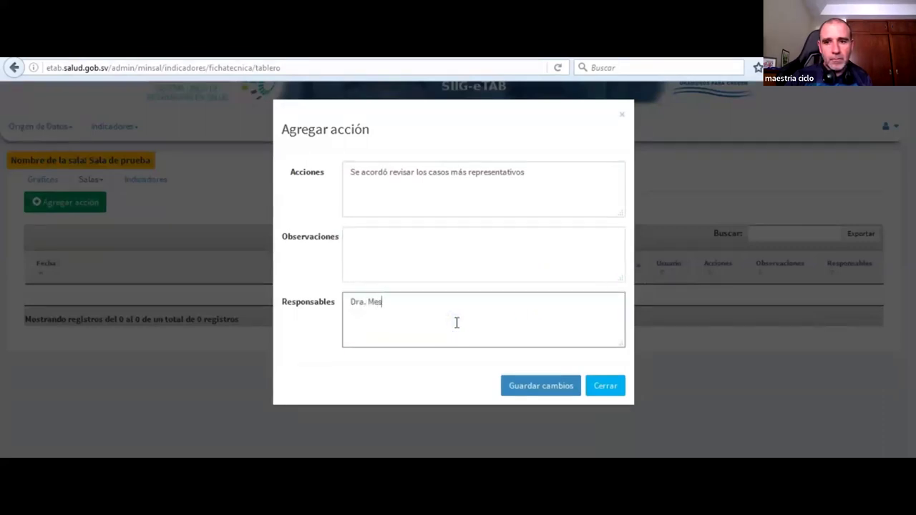
pyautogui.write('ssa, Dr. Carlos')
pyautogui.click(528, 381)
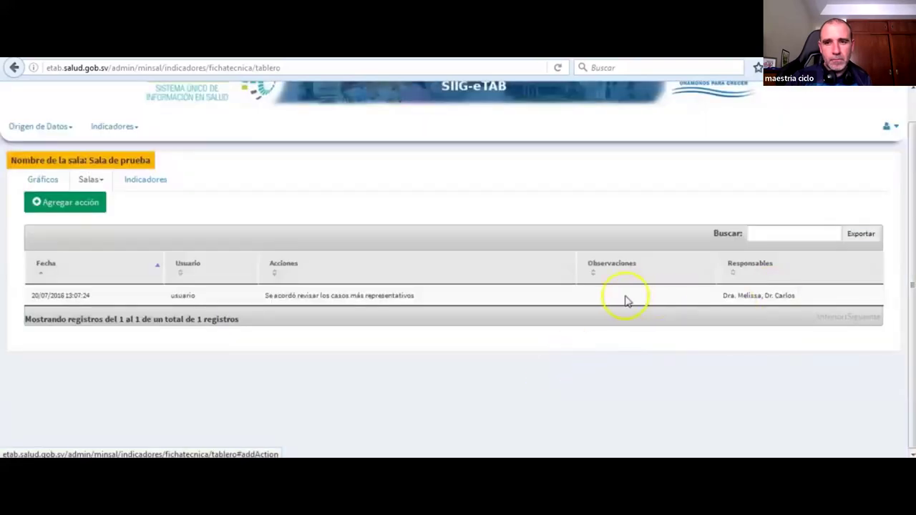
# Step: Start another room action with the action text "Segundo acuerdo tomado en la reunión"
pyautogui.click(69, 204)
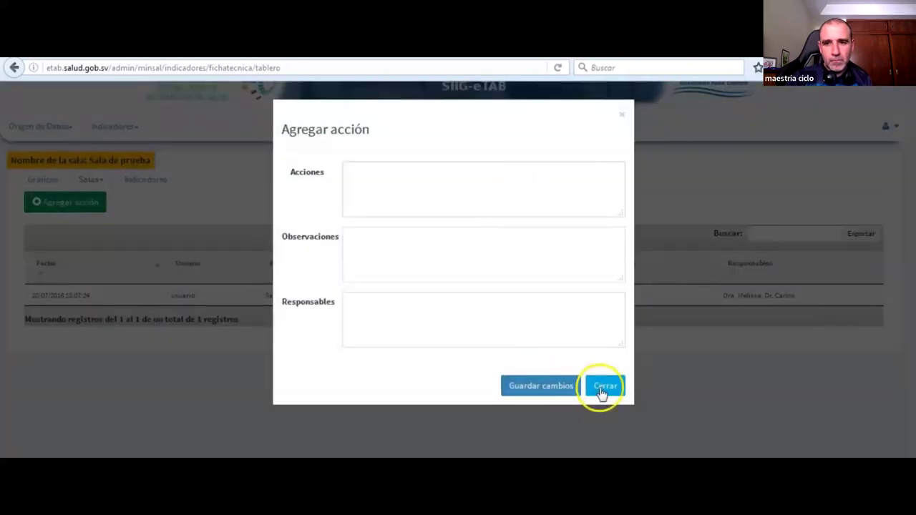
pyautogui.click(432, 193)
pyautogui.write('Segu')
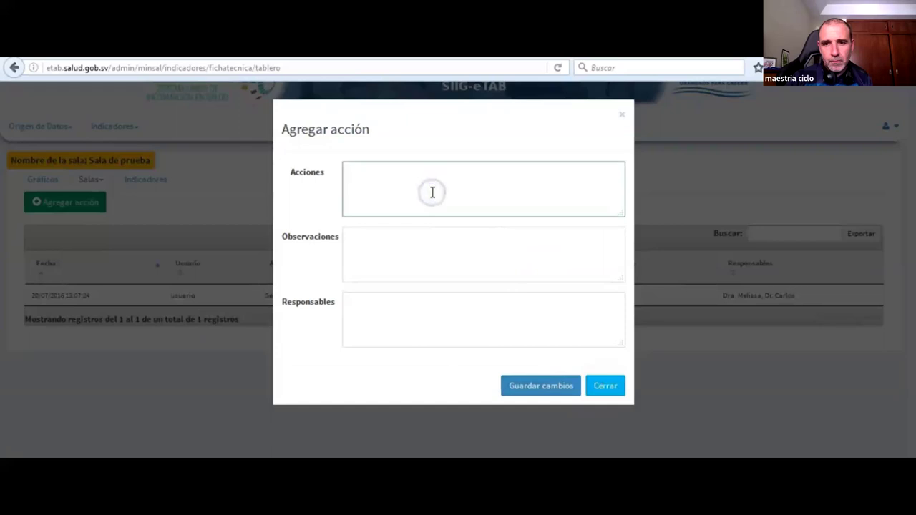
pyautogui.write('ndo acuerdo to')
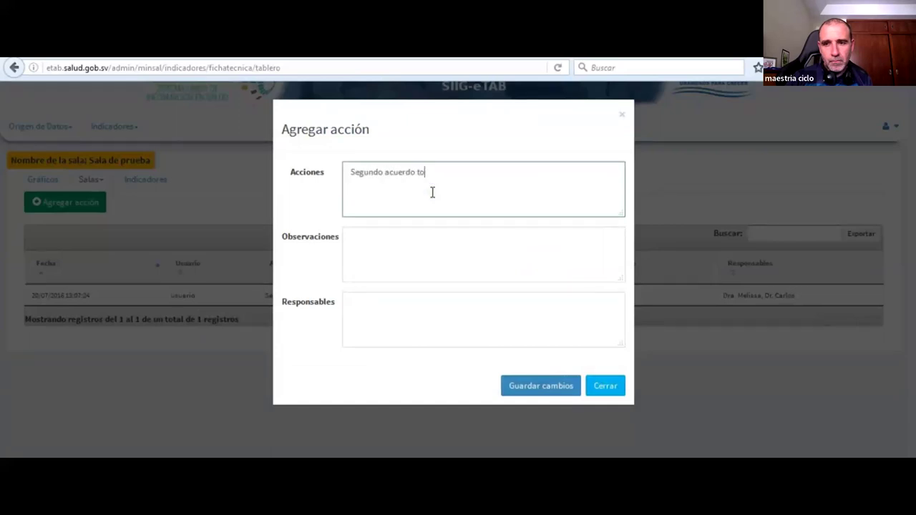
pyautogui.write('mado en la reunión')
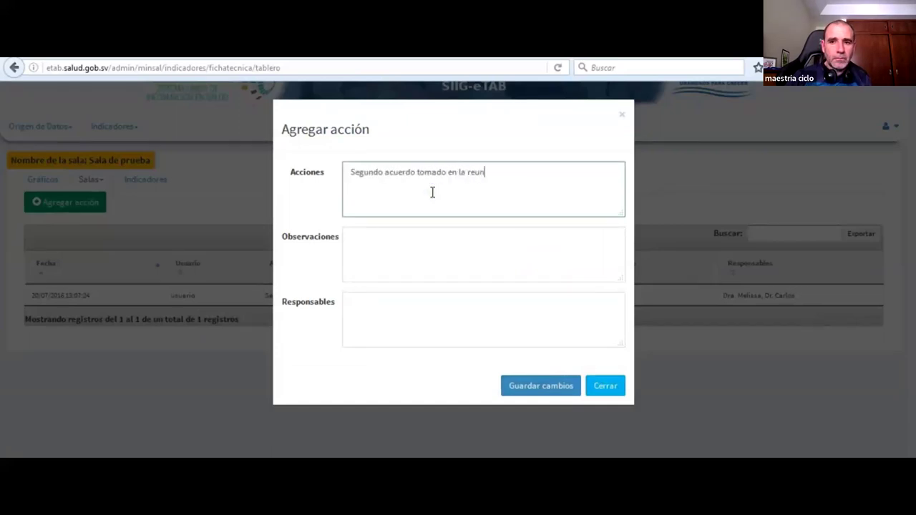
# Step: Enter the observation "Se revisará en la próxima reunión", set the responsible parties to "Todos los participantes" and save the action
pyautogui.click(381, 251)
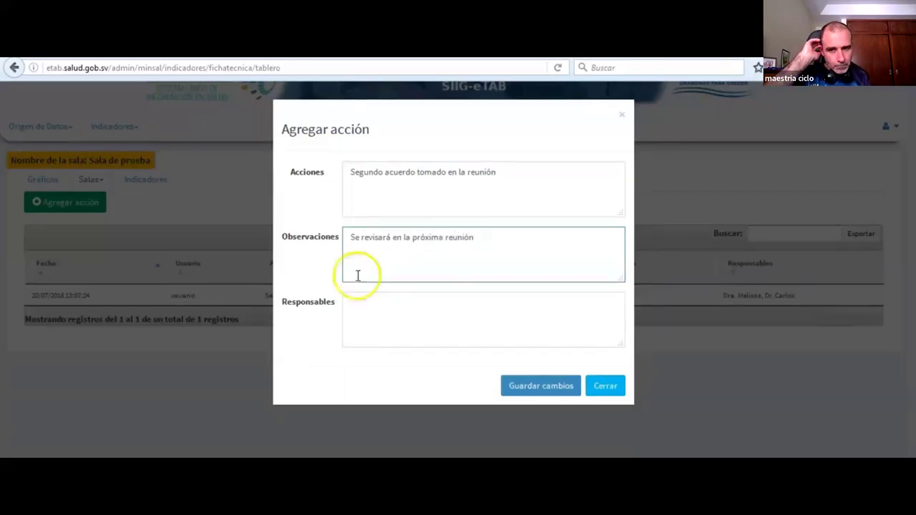
pyautogui.click(366, 305)
pyautogui.write('Todos los participantes')
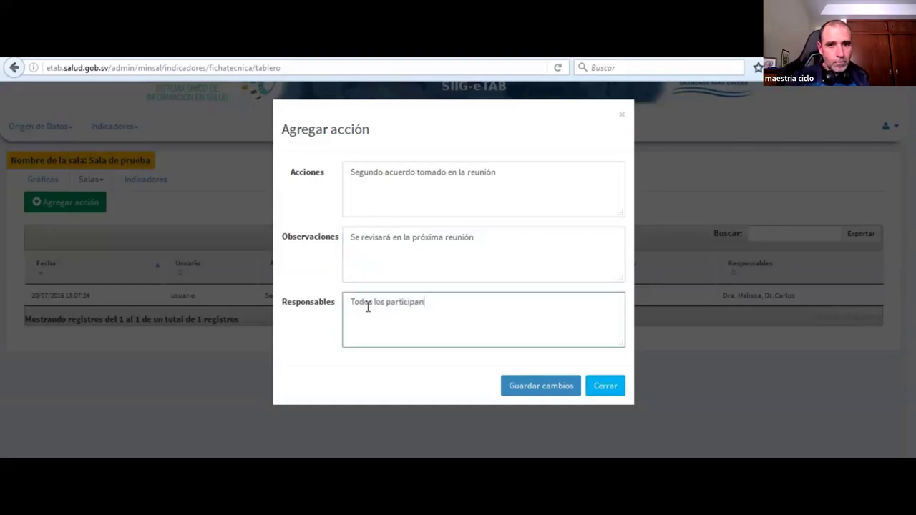
pyautogui.click(533, 391)
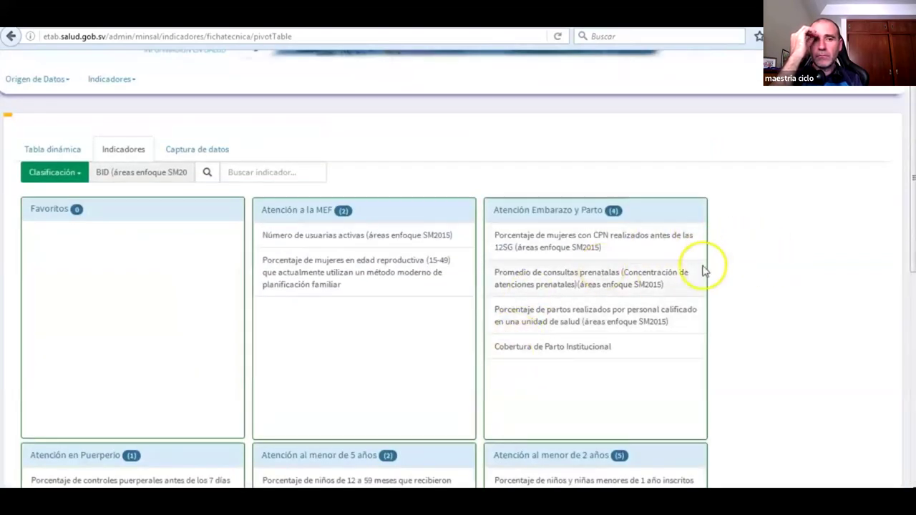
# Step: Check the available indicator classifications, then search the pivot-table indicators for "muje" and review the filtered categories
pyautogui.click(64, 173)
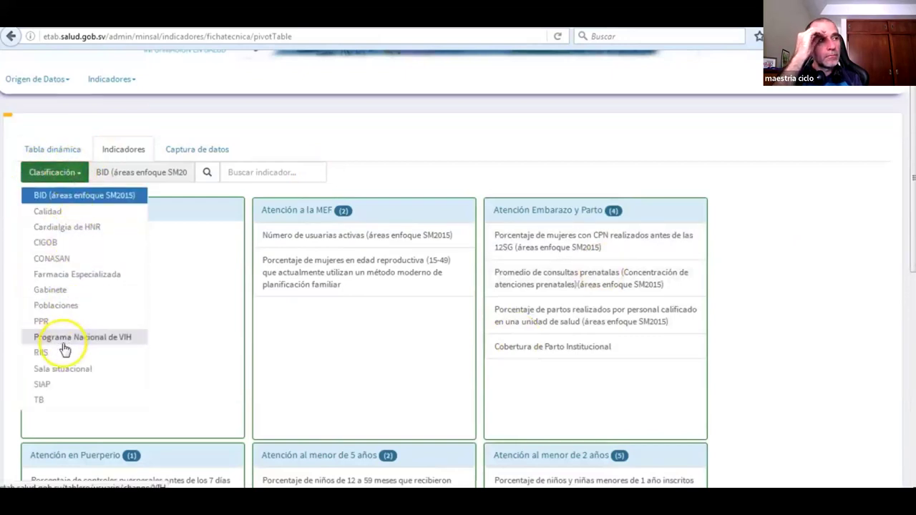
pyautogui.click(252, 172)
pyautogui.write('m')
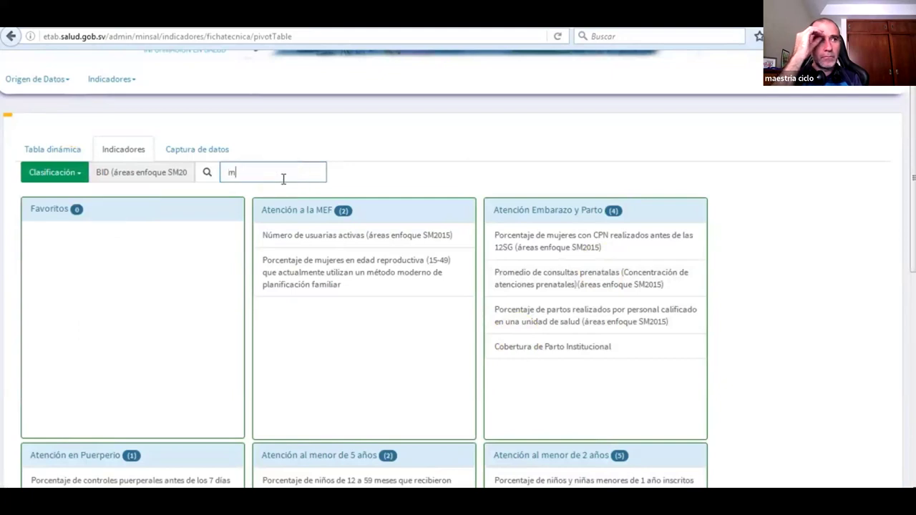
pyautogui.write('uje')
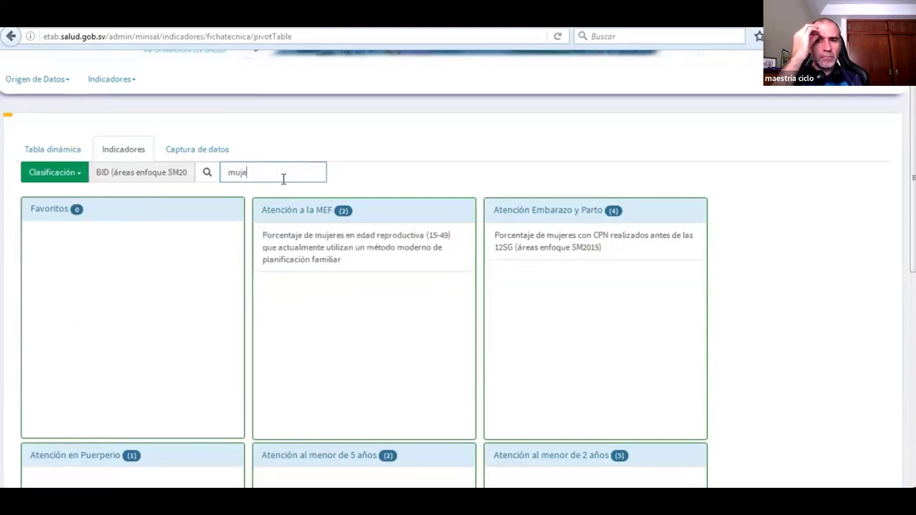
pyautogui.write('s')
pyautogui.press('BackSpace')
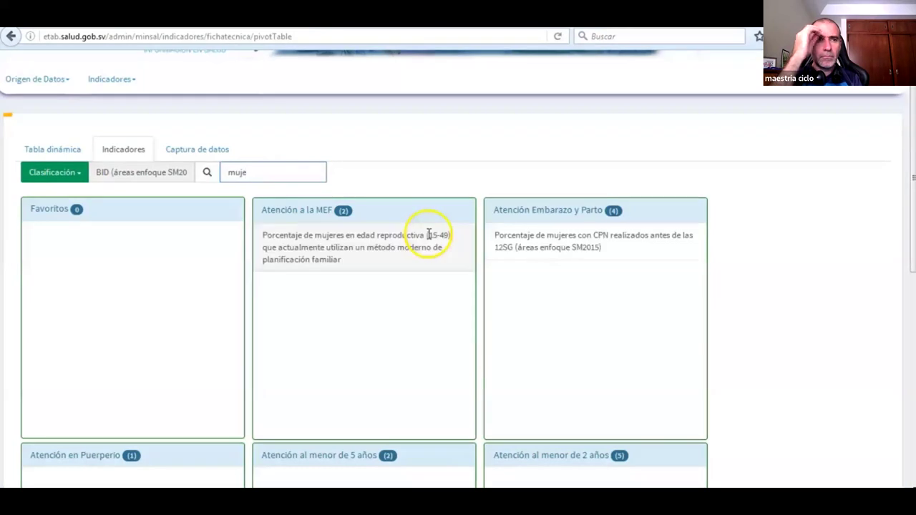
pyautogui.scroll(-3, 737, 270)
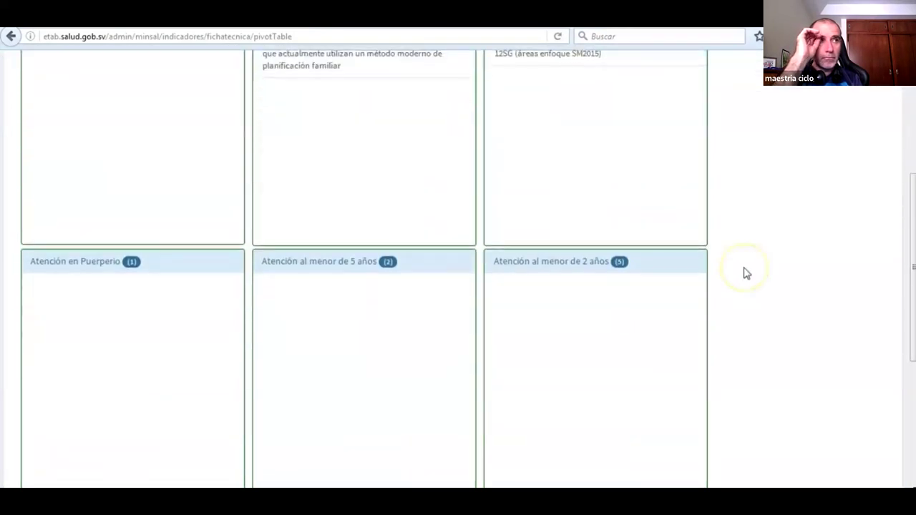
pyautogui.scroll(4, 745, 272)
# Step: Clear the search and open "Porcentaje de niños y niñas menores de 1 año inscritos antes de los 8 días de nacido (áreas enfoque SM20159)"
pyautogui.press('BackSpace')
pyautogui.press('BackSpace')
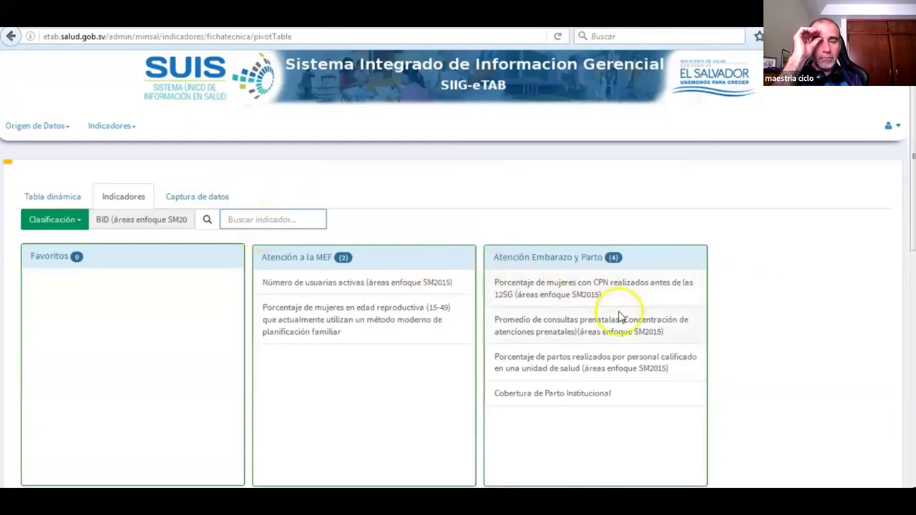
pyautogui.scroll(-5, 743, 289)
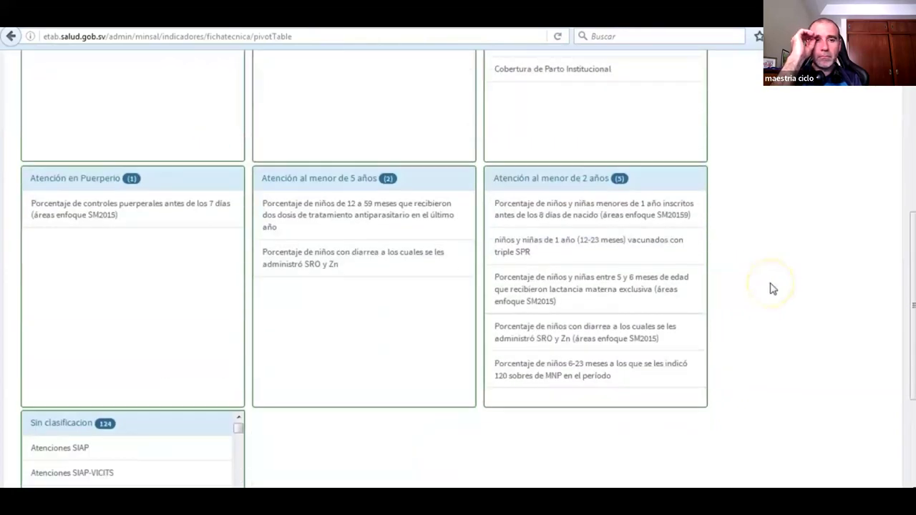
pyautogui.click(571, 211)
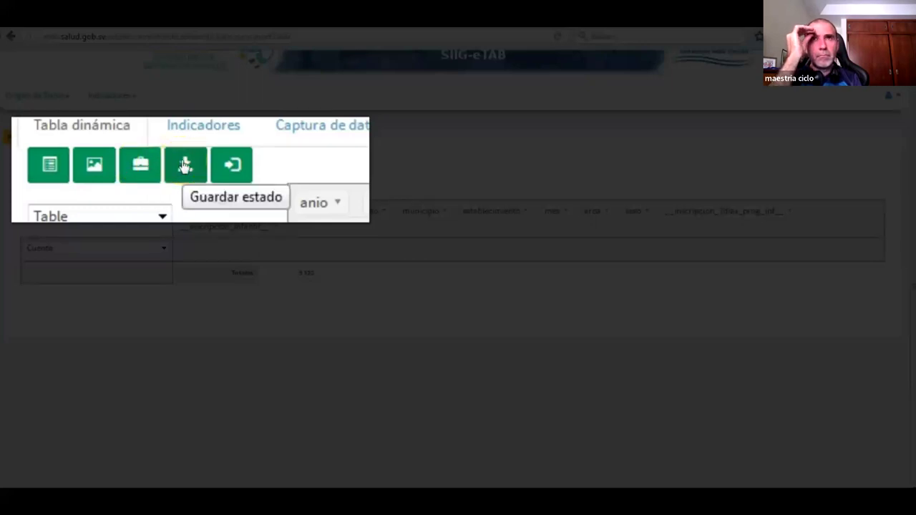
# Step: Look through the calculation functions available for the pivot table without changing the selection
pyautogui.click(229, 164)
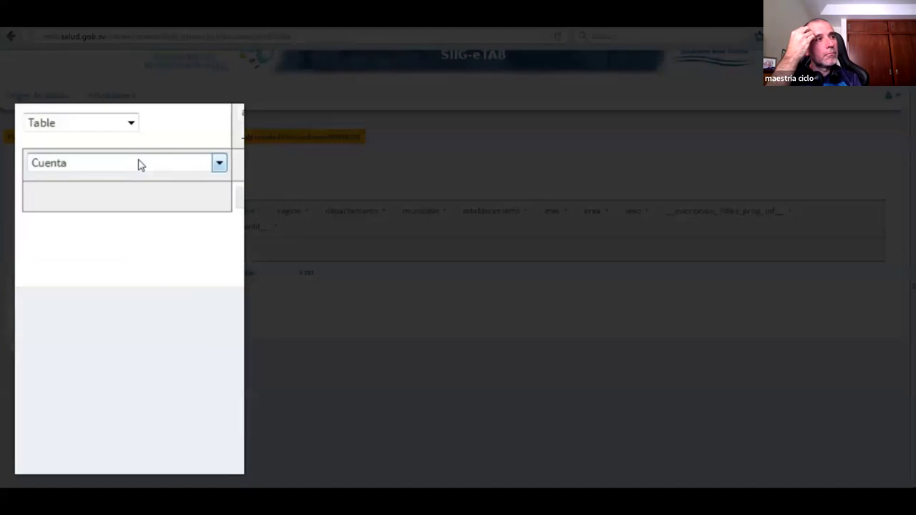
pyautogui.click(140, 165)
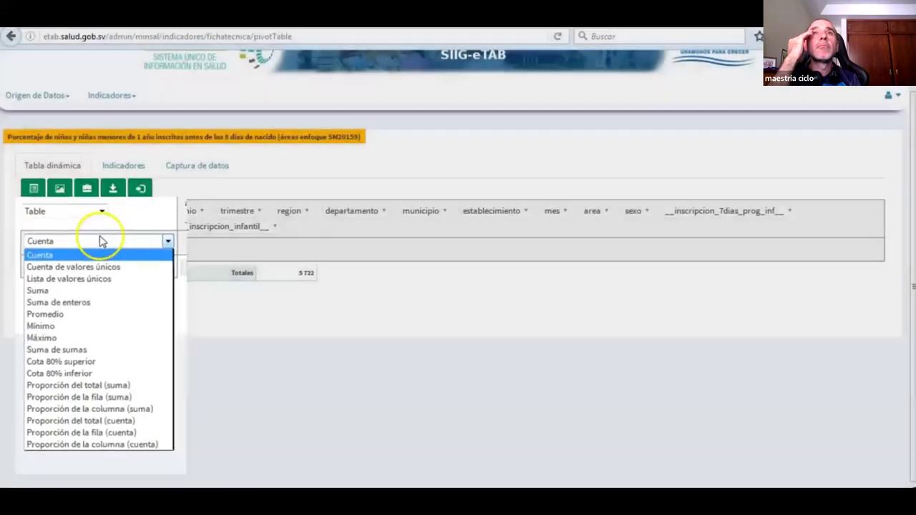
pyautogui.click(99, 245)
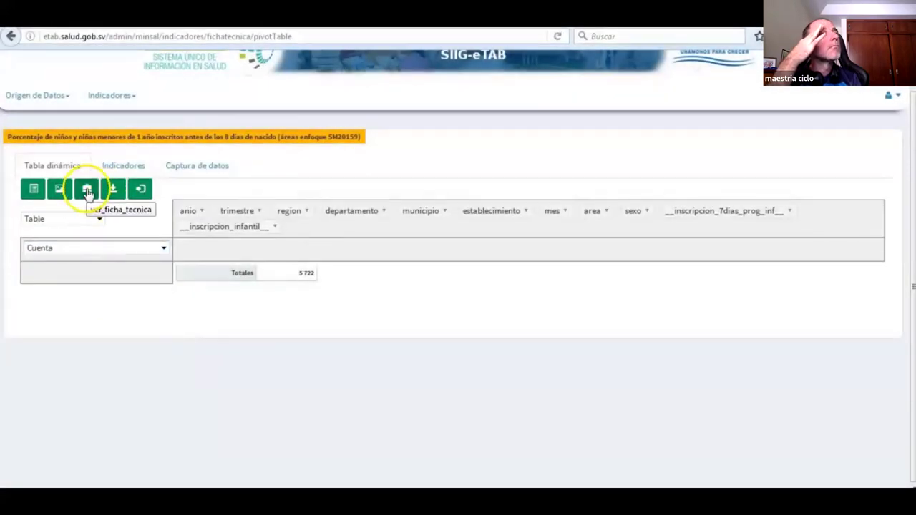
# Step: Review the variables and formula in the indicator's technical sheet, highlighting both variable codes and the formula, and close the sheet
pyautogui.click(87, 189)
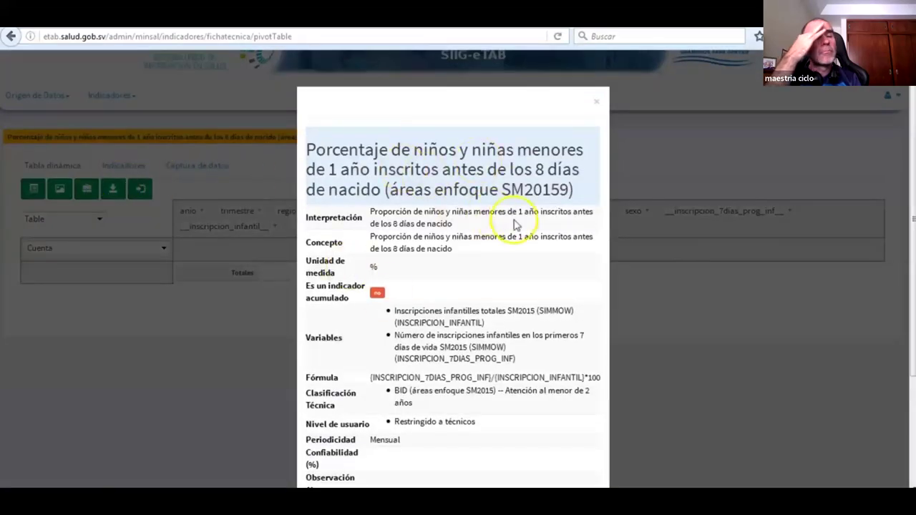
pyautogui.scroll(-2, 510, 243)
pyautogui.scroll(-1, 510, 248)
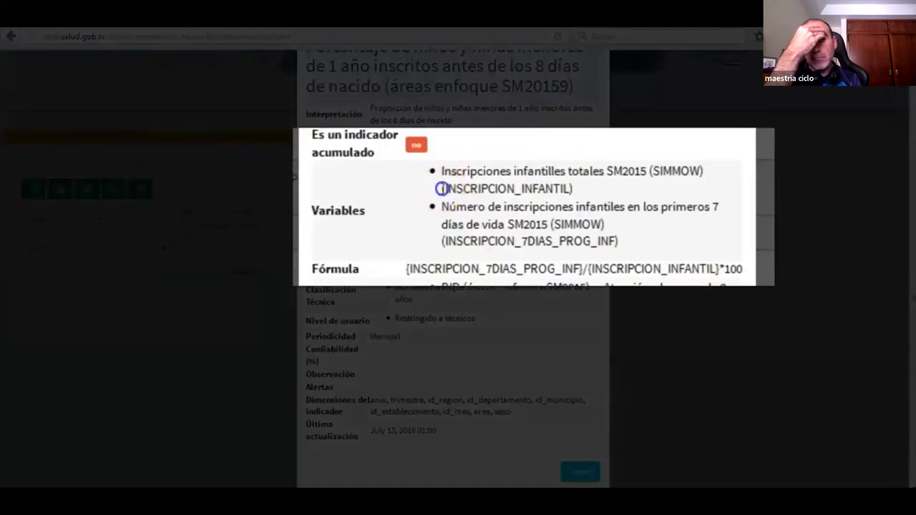
pyautogui.moveTo(442, 188); pyautogui.dragTo(573, 188)
pyautogui.moveTo(441, 241); pyautogui.dragTo(631, 242)
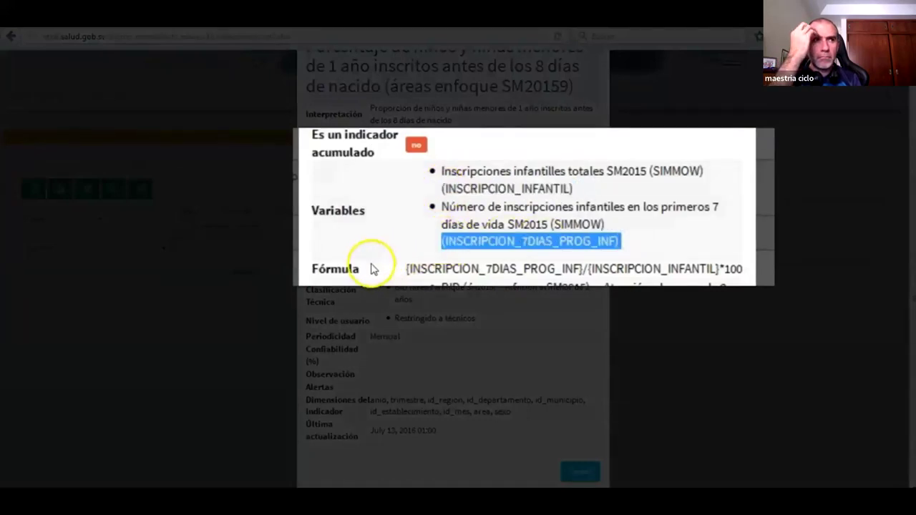
pyautogui.moveTo(314, 268); pyautogui.dragTo(722, 267)
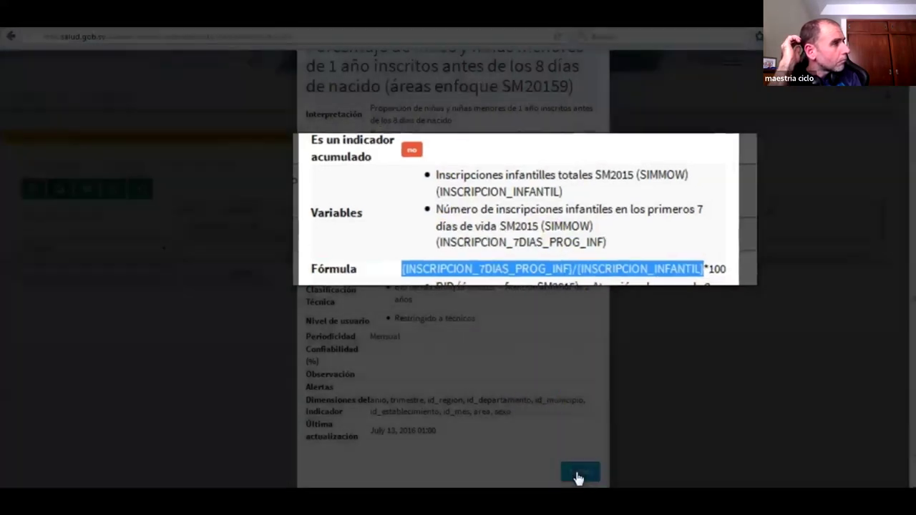
pyautogui.click(578, 476)
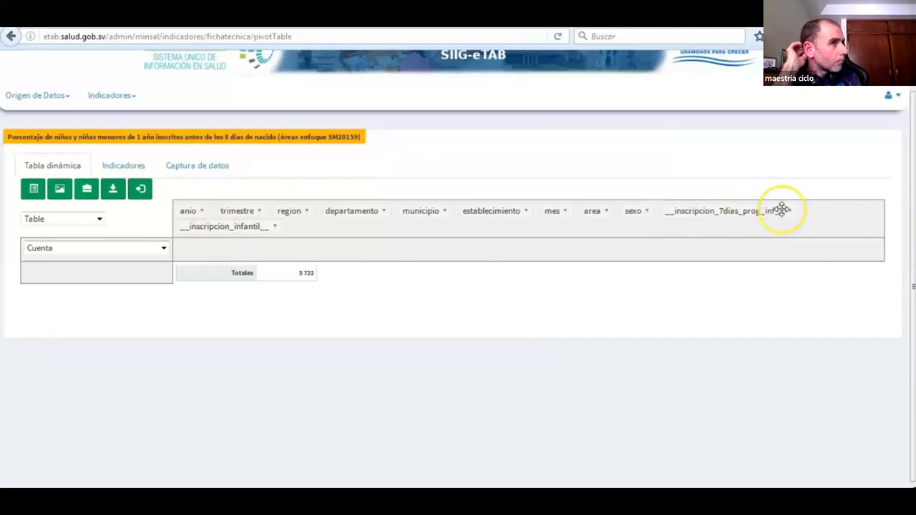
# Step: Set the pivot table calculation to Suma de sumas, using __inscripcion_7dias_prog_inf__ and __inscripcion_infantil__ as its two variables in that order
pyautogui.click(51, 249)
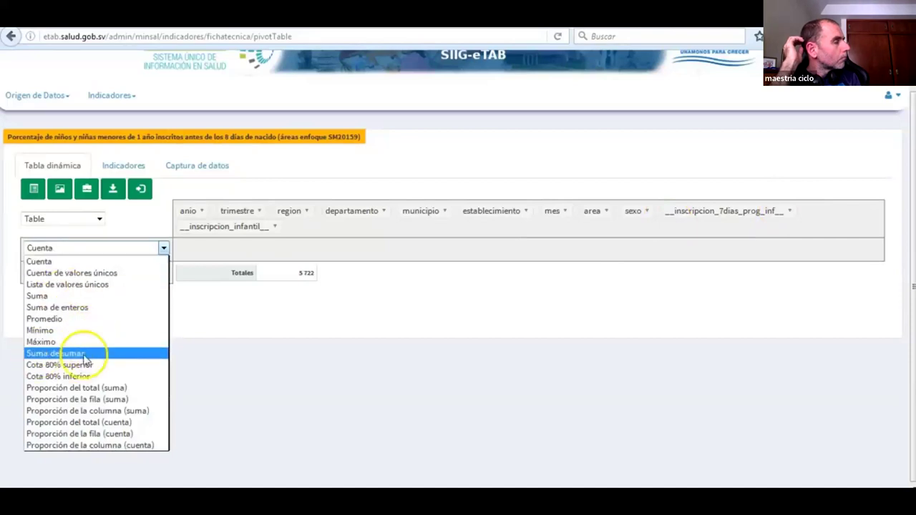
pyautogui.click(110, 359)
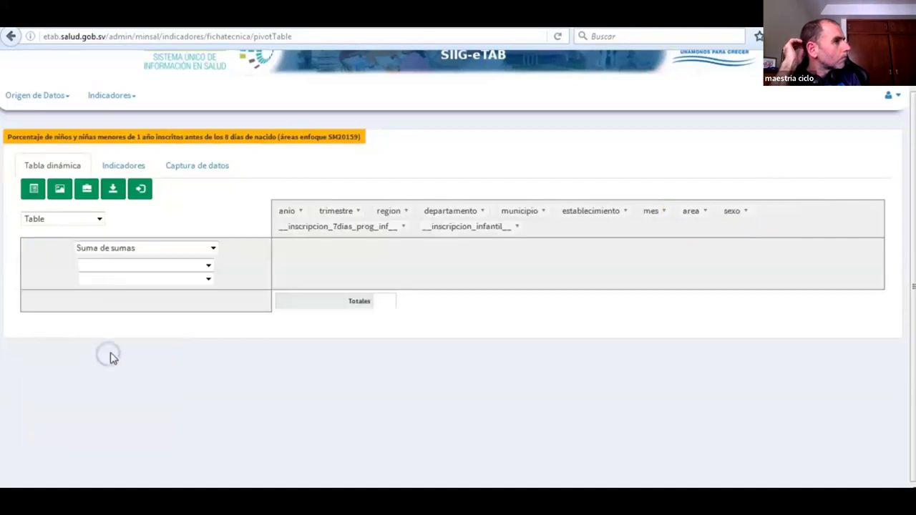
pyautogui.click(207, 267)
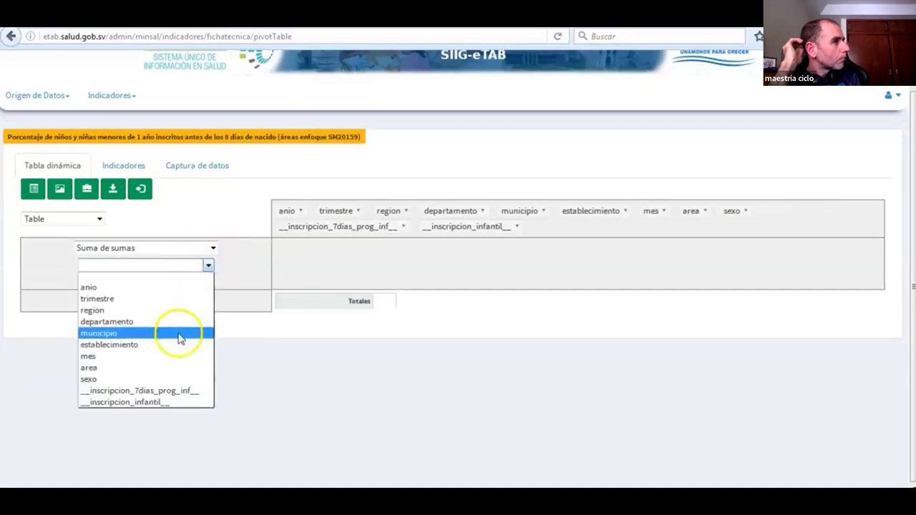
pyautogui.click(188, 391)
pyautogui.click(208, 279)
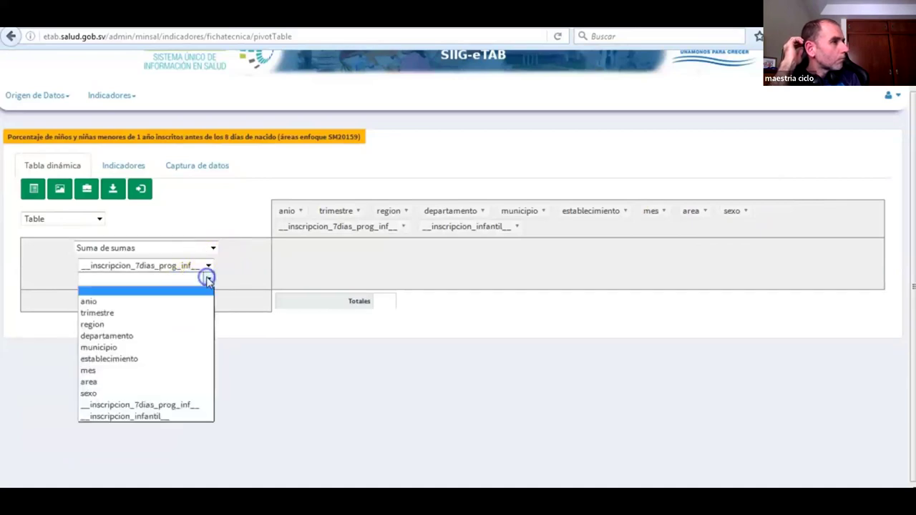
pyautogui.click(149, 417)
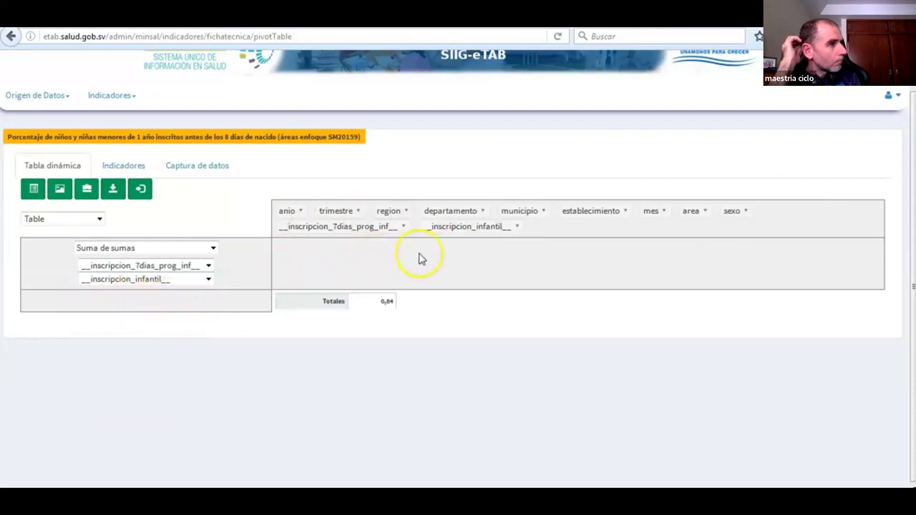
# Step: Break the pivot table down by anio in the rows and departamento in the columns
pyautogui.moveTo(286, 208); pyautogui.dragTo(111, 305)
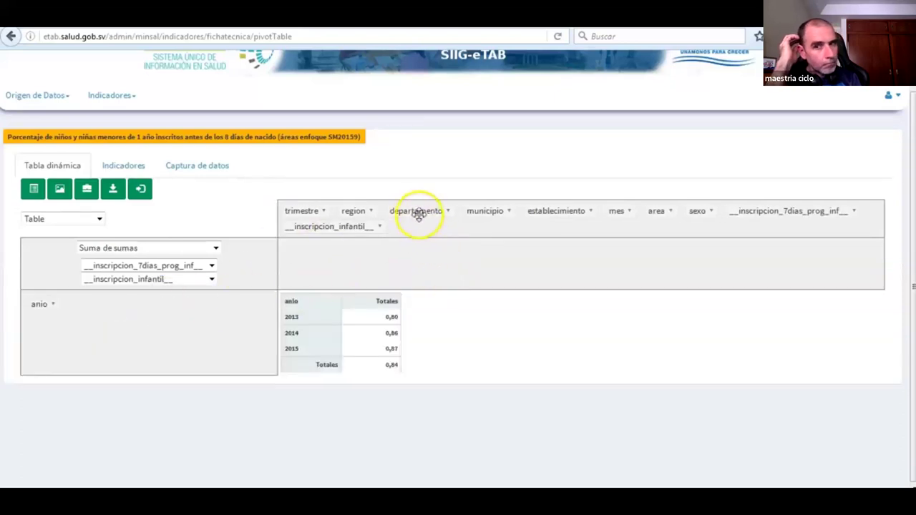
pyautogui.moveTo(418, 212); pyautogui.dragTo(385, 279)
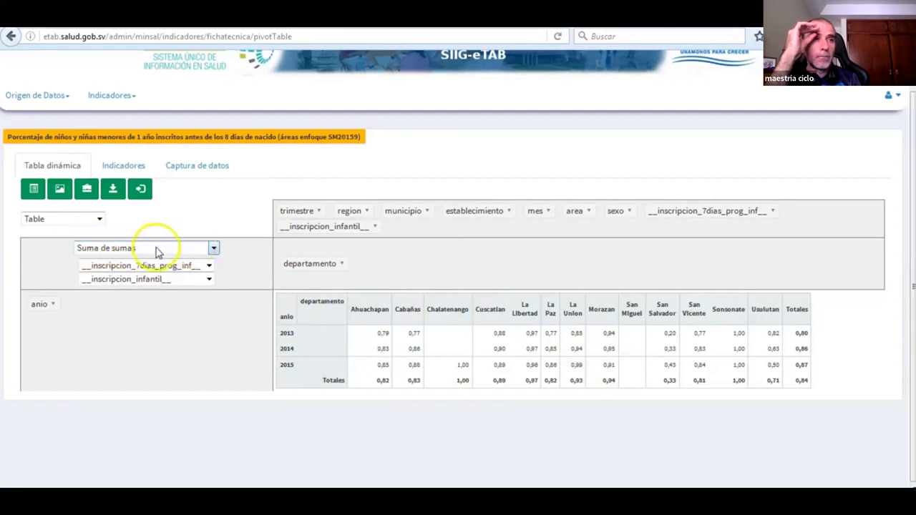
# Step: Add mes to the pivot table rows, nest it under anio, and look over the monthly values
pyautogui.moveTo(536, 210); pyautogui.dragTo(50, 342)
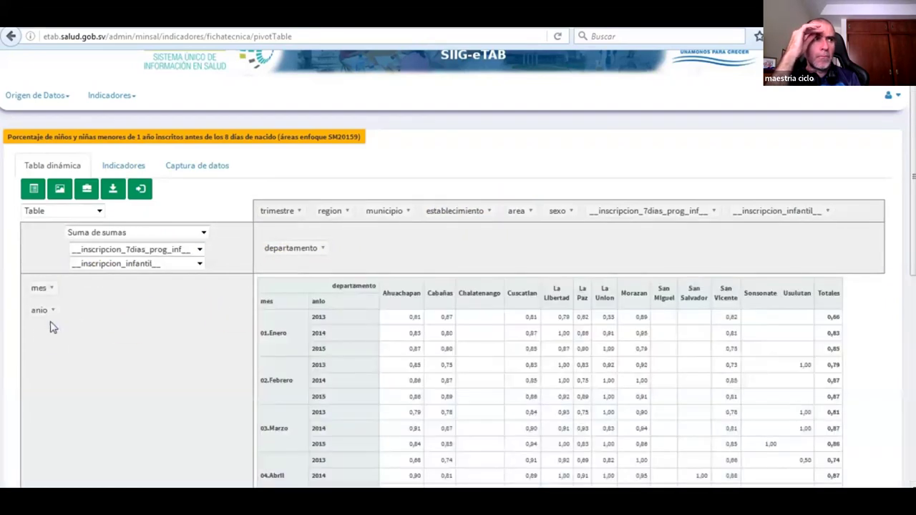
pyautogui.moveTo(40, 299); pyautogui.dragTo(41, 283)
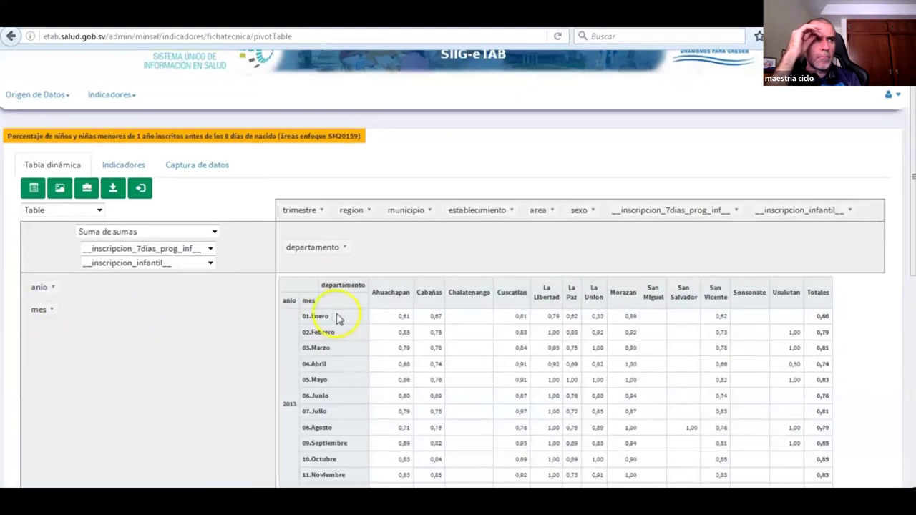
pyautogui.scroll(-3, 339, 314)
pyautogui.scroll(3, 339, 319)
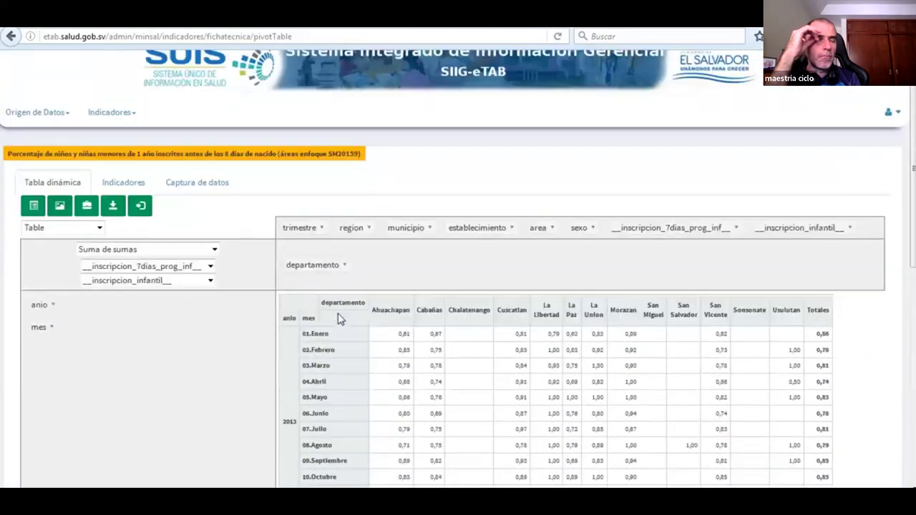
# Step: Move anio to the columns ahead of departamento, compare the monthly values across years, and return anio to the rows above mes
pyautogui.moveTo(40, 318); pyautogui.dragTo(379, 283)
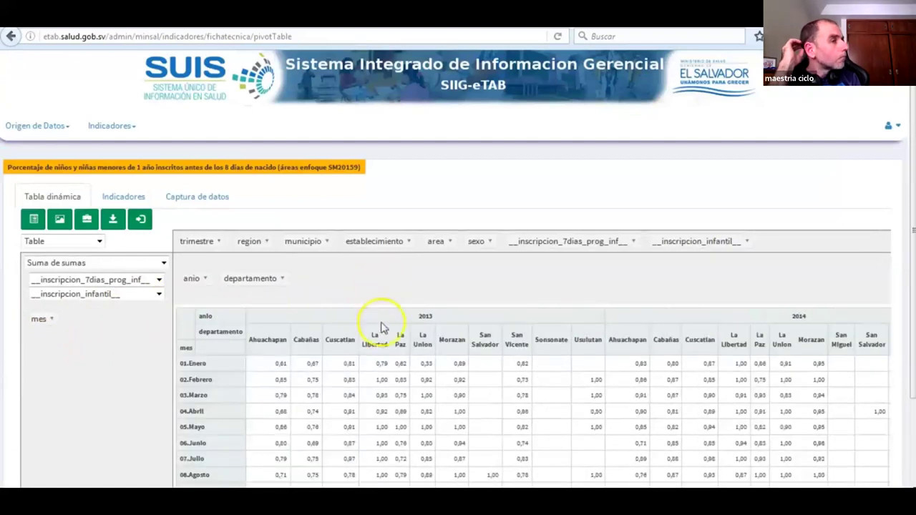
pyautogui.scroll(-2, 376, 335)
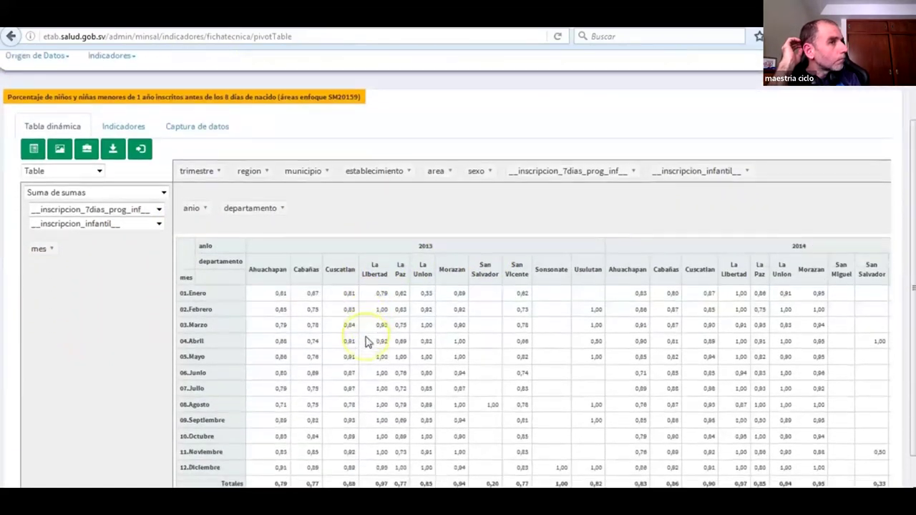
pyautogui.scroll(2, 365, 342)
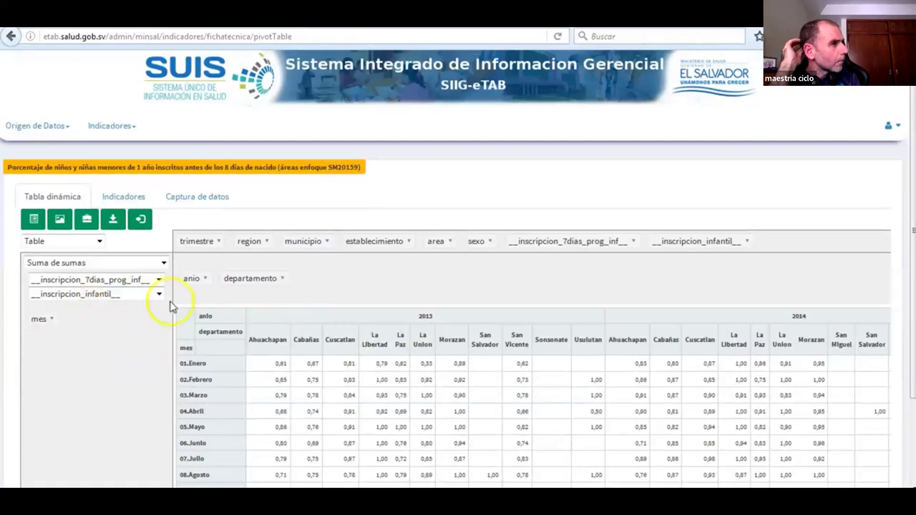
pyautogui.moveTo(192, 279); pyautogui.dragTo(81, 315)
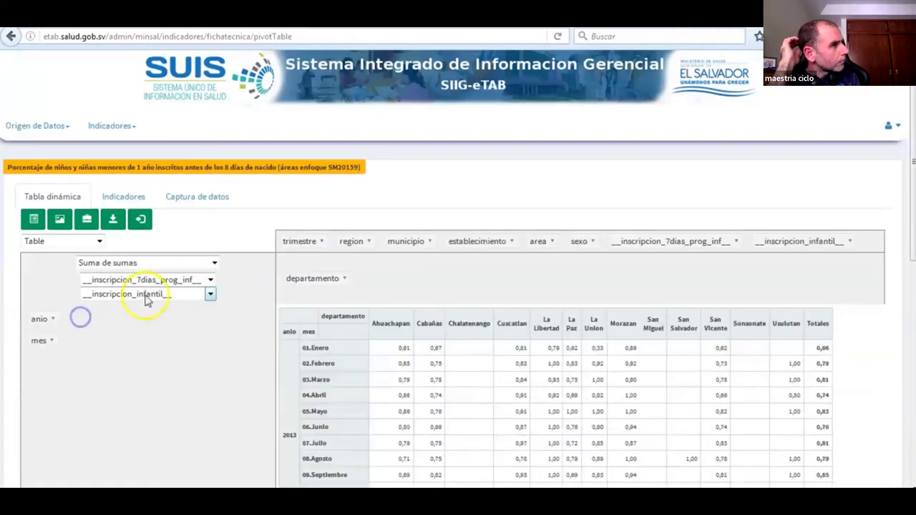
# Step: Remove mes from the rows and replace departamento with region in the pivot table columns
pyautogui.moveTo(33, 338); pyautogui.dragTo(398, 243)
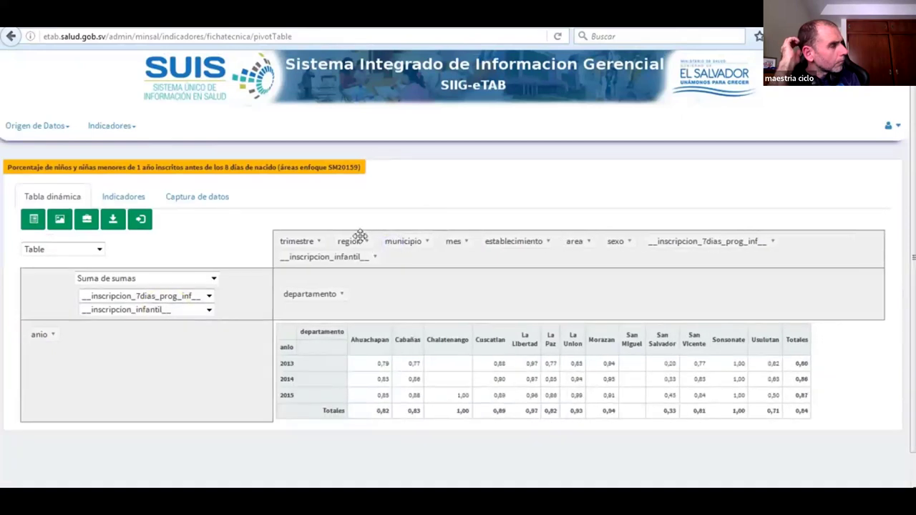
pyautogui.moveTo(356, 239); pyautogui.dragTo(355, 286)
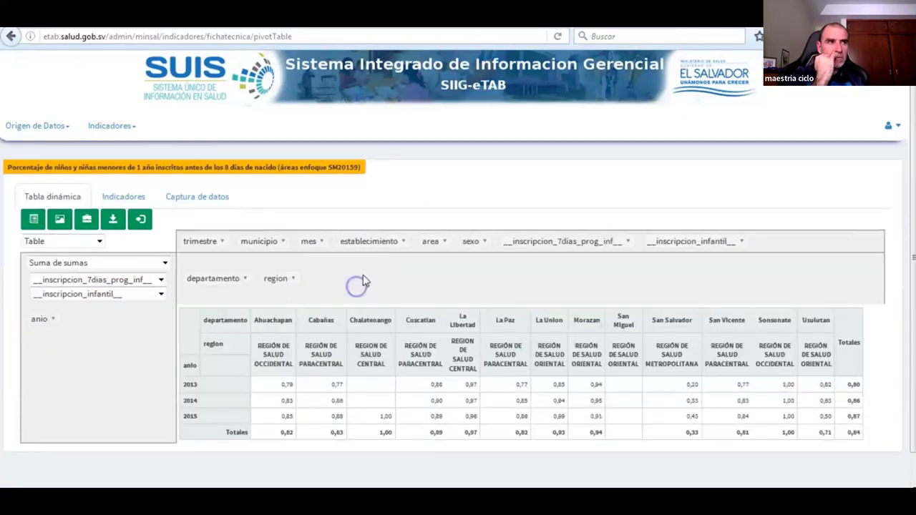
pyautogui.moveTo(224, 281); pyautogui.dragTo(355, 241)
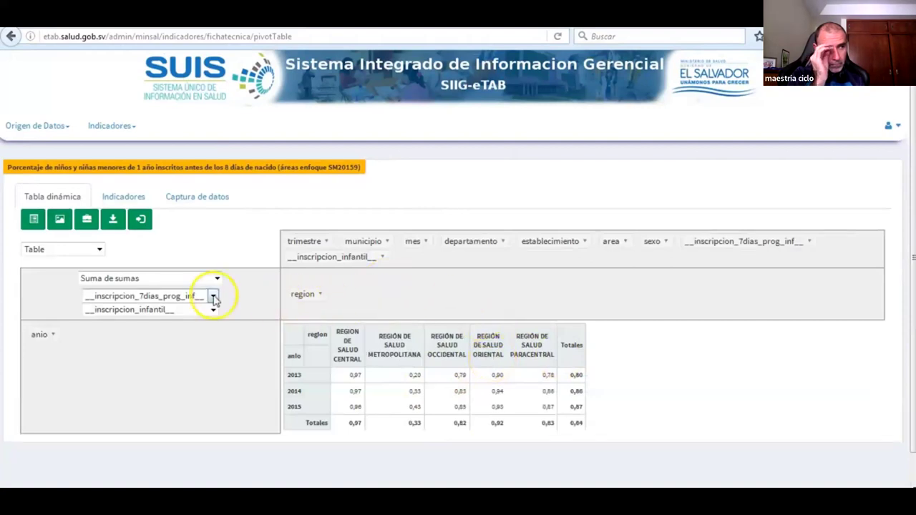
# Step: Display the values by region and year first as a Table Barchart and after that as a Heatmap
pyautogui.click(100, 250)
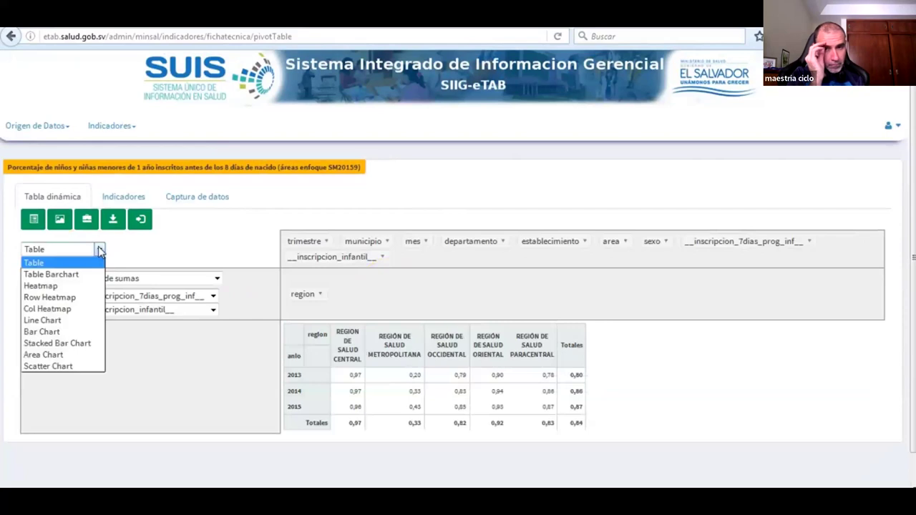
pyautogui.click(73, 276)
pyautogui.scroll(-1, 628, 356)
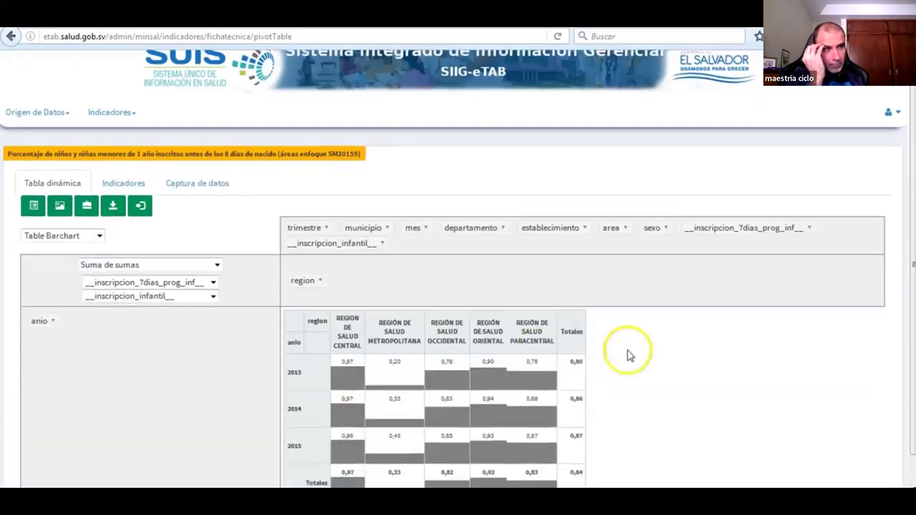
pyautogui.scroll(-1, 627, 355)
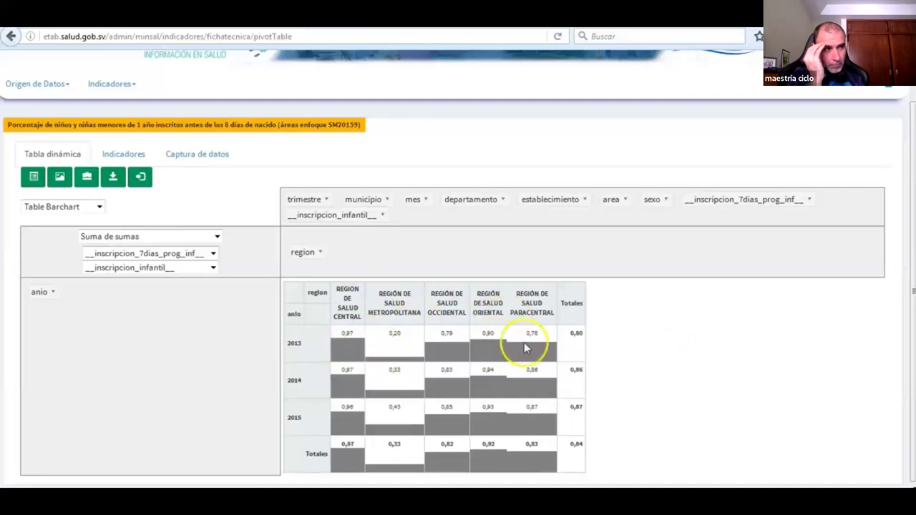
pyautogui.click(99, 207)
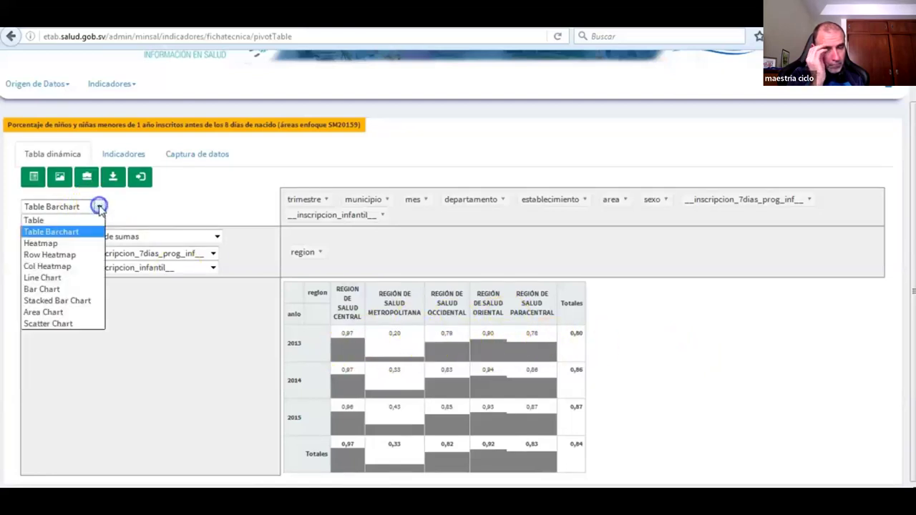
pyautogui.click(69, 246)
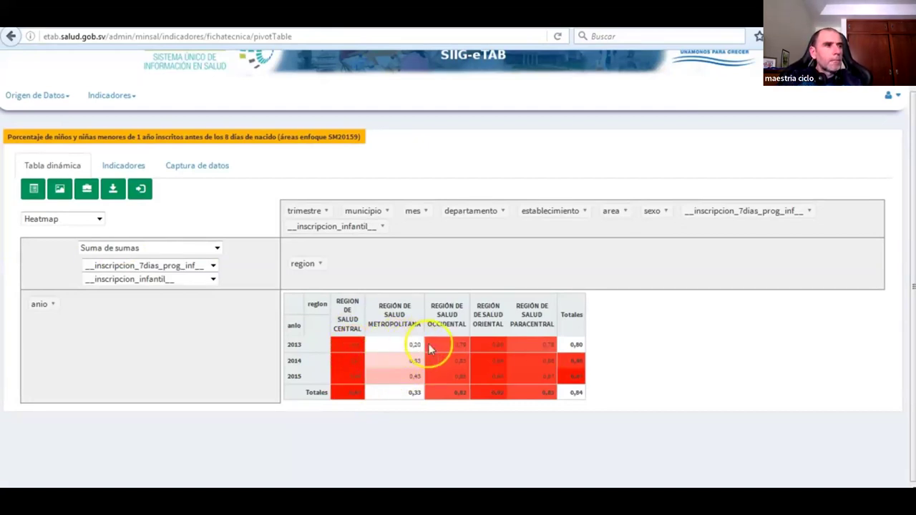
# Step: Shade the region and year values by row with Row Heatmap, followed by column with Col Heatmap
pyautogui.click(98, 219)
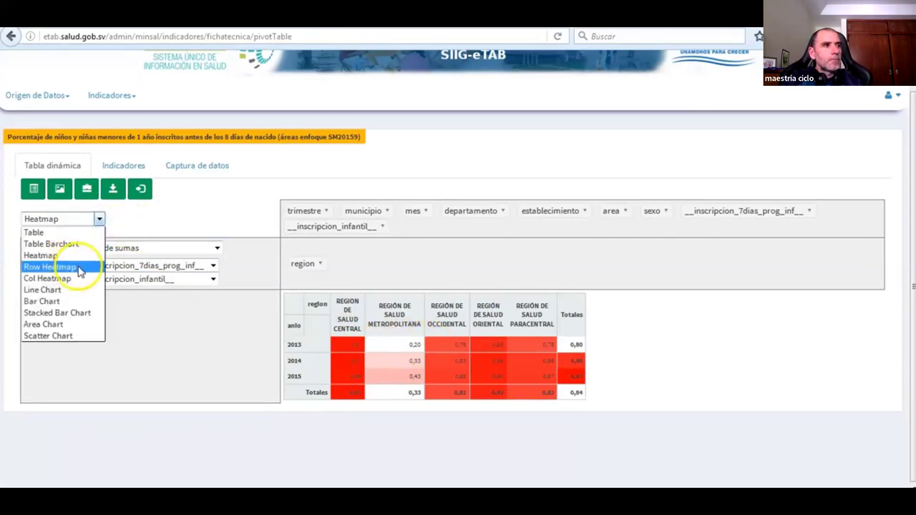
pyautogui.click(50, 267)
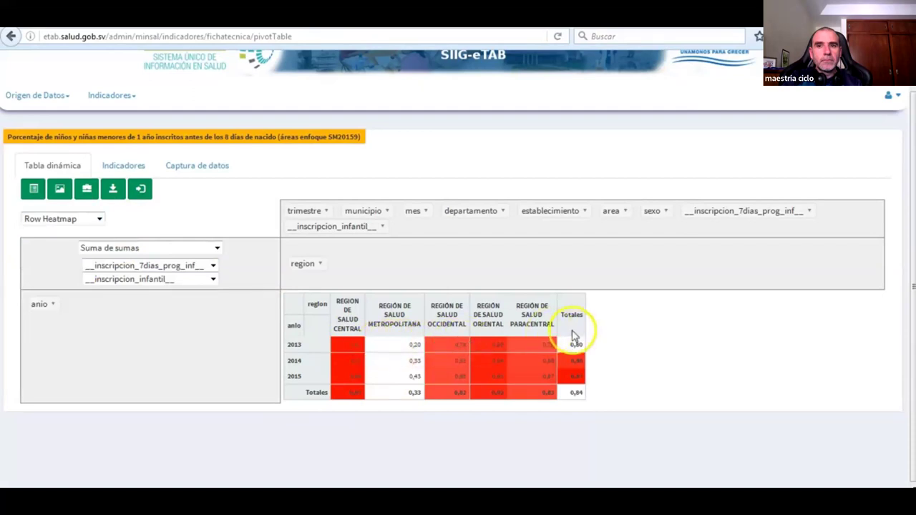
pyautogui.click(95, 220)
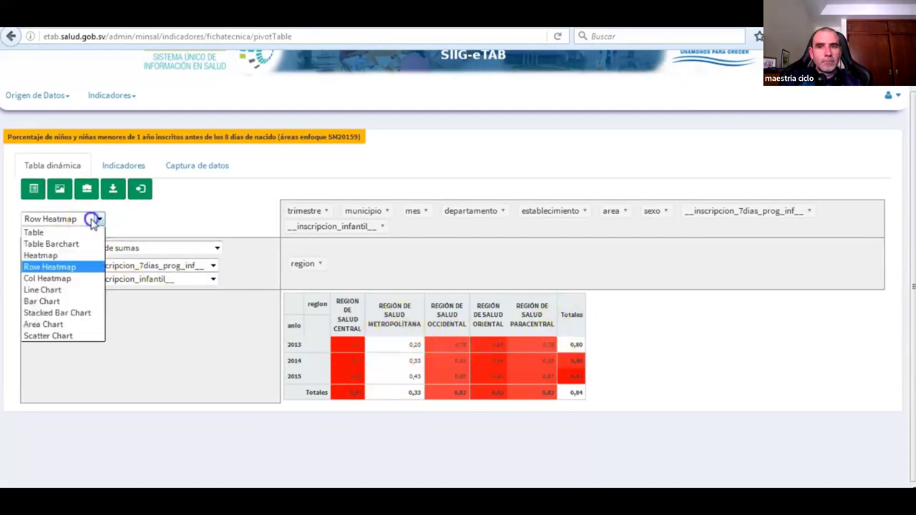
pyautogui.click(70, 279)
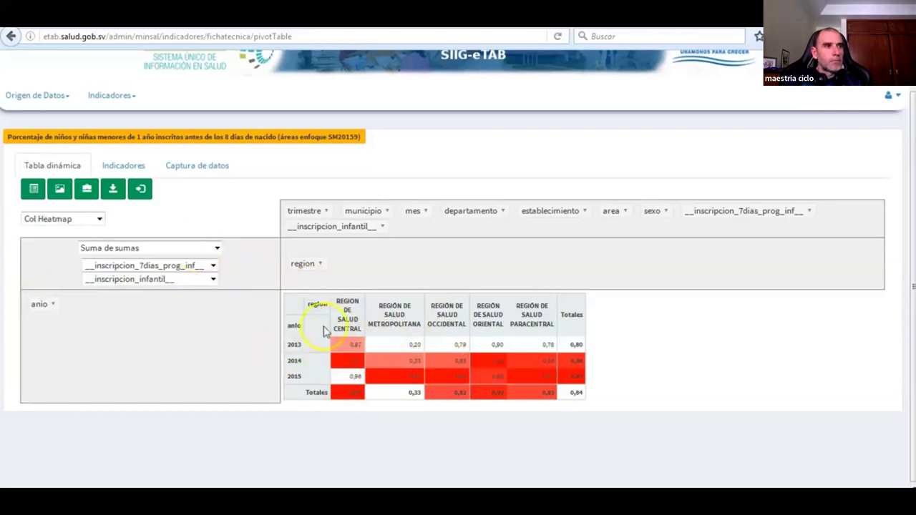
# Step: Display the region and year data as a Line Chart and bring the whole graph into view
pyautogui.click(99, 219)
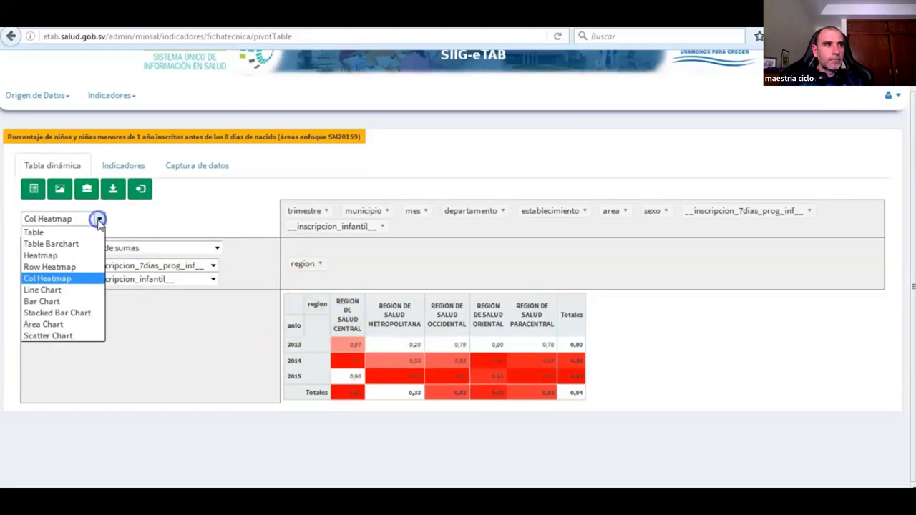
pyautogui.click(75, 290)
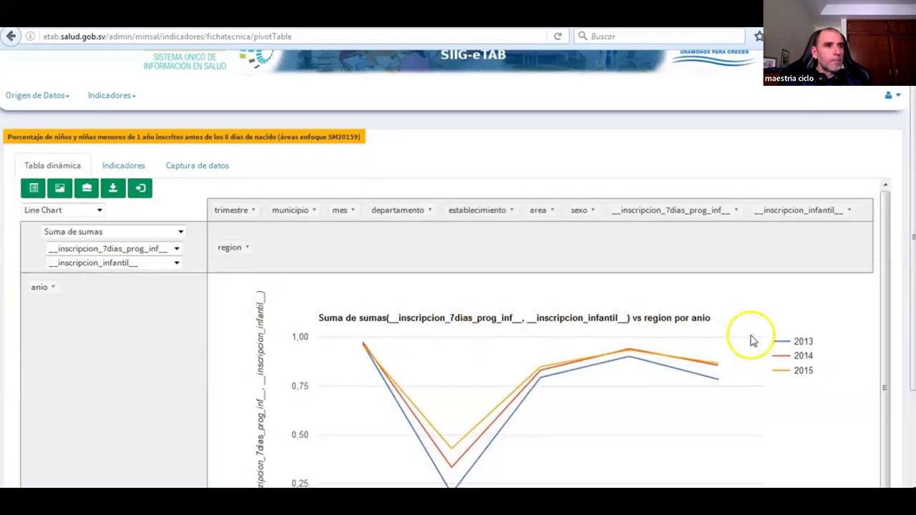
pyautogui.moveTo(912, 180); pyautogui.dragTo(912, 299)
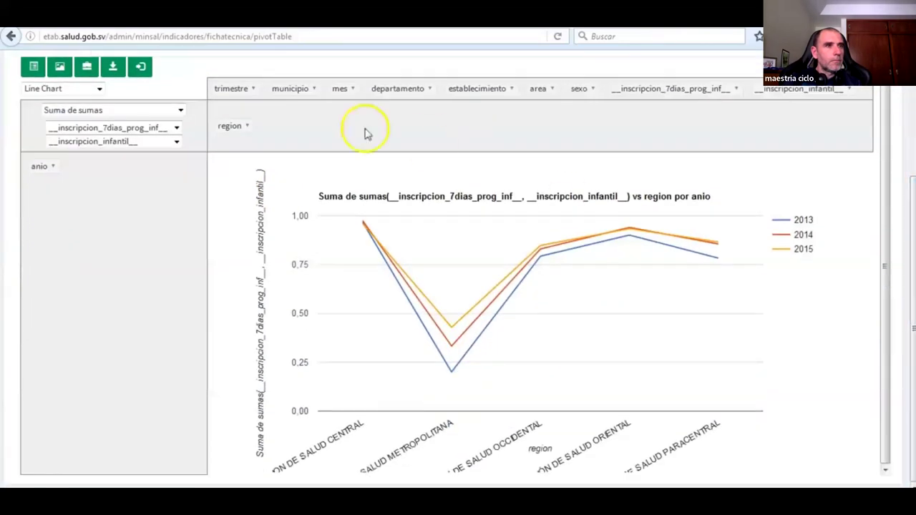
# Step: Display the data as a Bar Chart and inspect the yearly bars for REGIÓN DE SALUD OCCIDENTAL
pyautogui.click(98, 89)
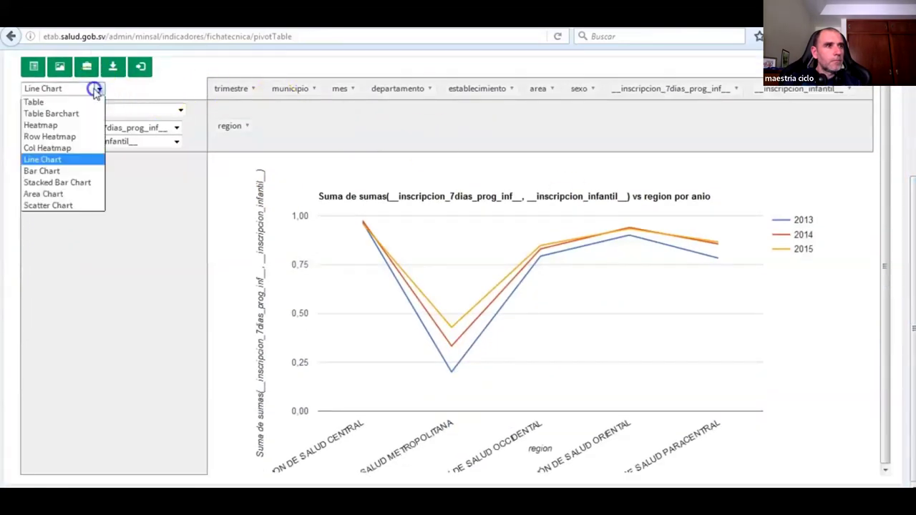
pyautogui.click(61, 171)
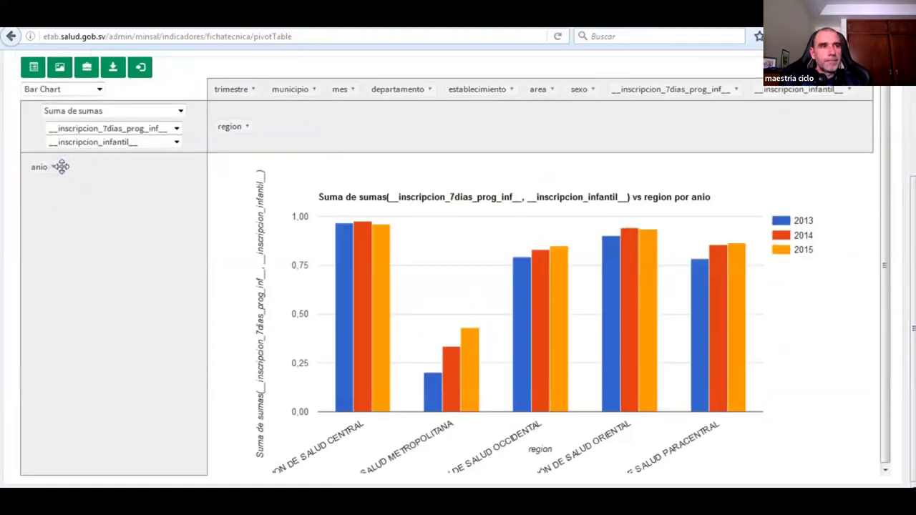
pyautogui.moveTo(892, 180); pyautogui.dragTo(890, 249)
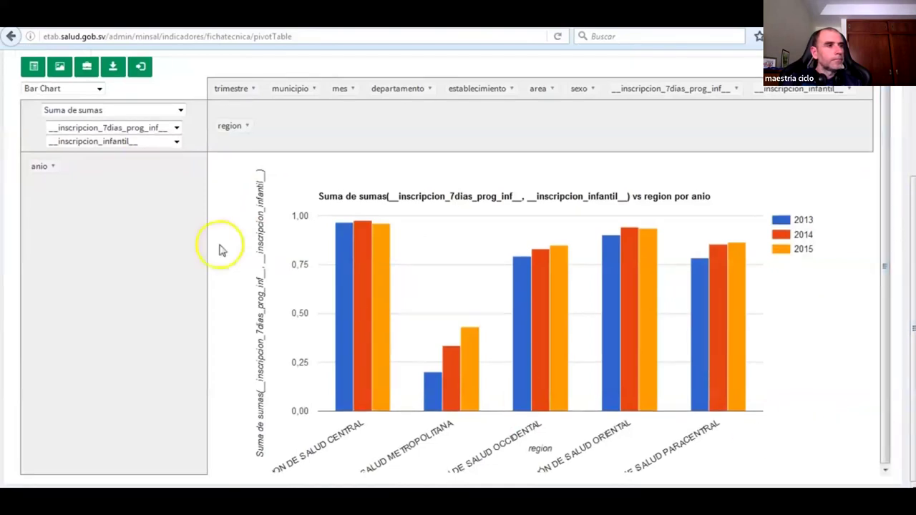
pyautogui.moveTo(565, 342)
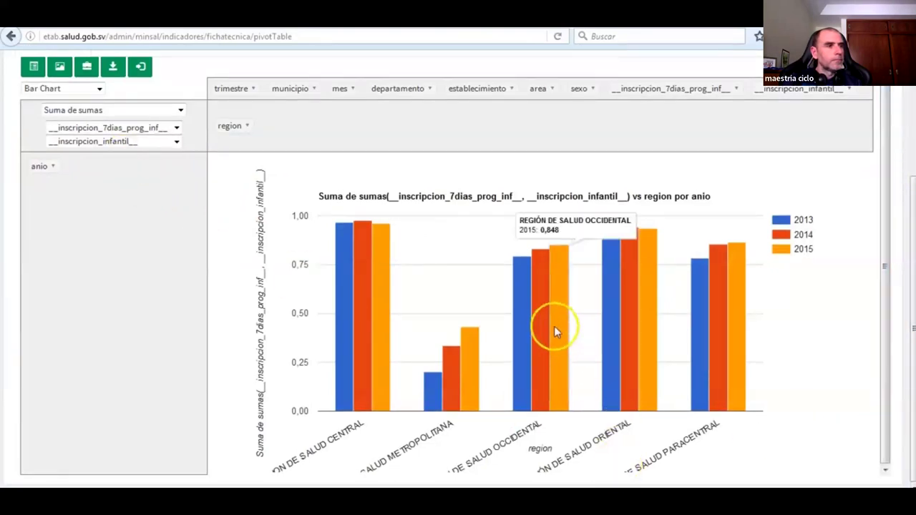
pyautogui.moveTo(528, 322)
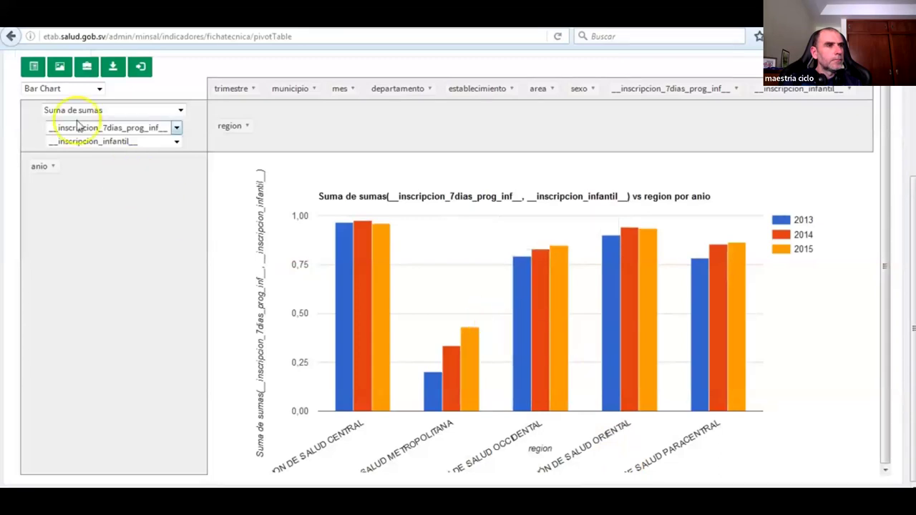
# Step: Display the region and year data as a Stacked Bar Chart, followed by an Area Chart
pyautogui.click(76, 89)
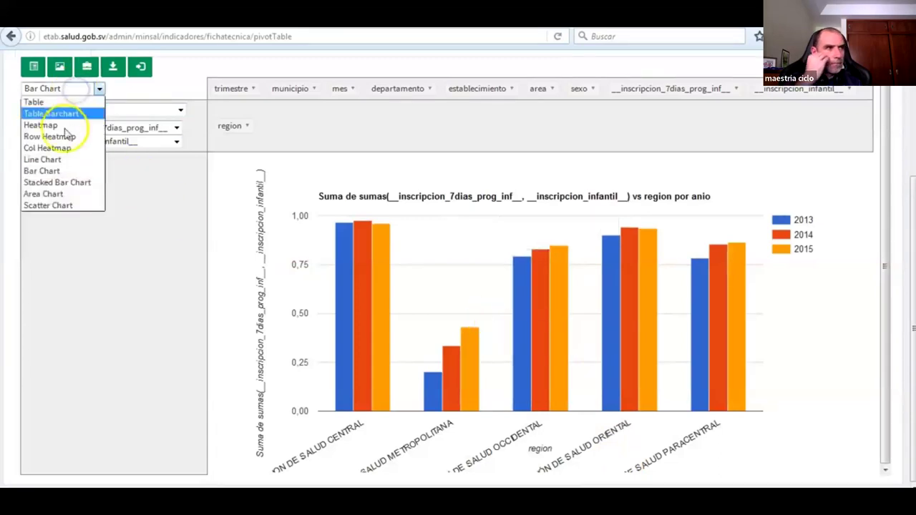
pyautogui.click(74, 183)
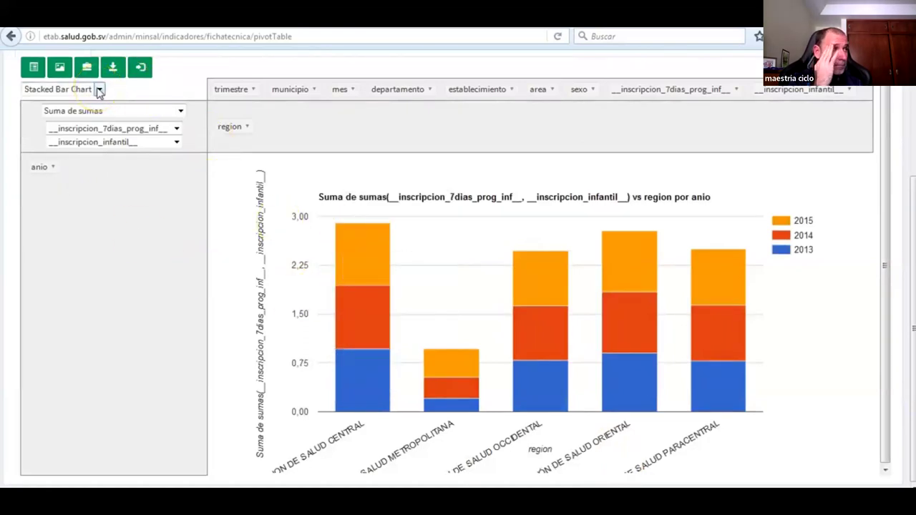
pyautogui.click(99, 90)
pyautogui.click(99, 90)
pyautogui.click(99, 90)
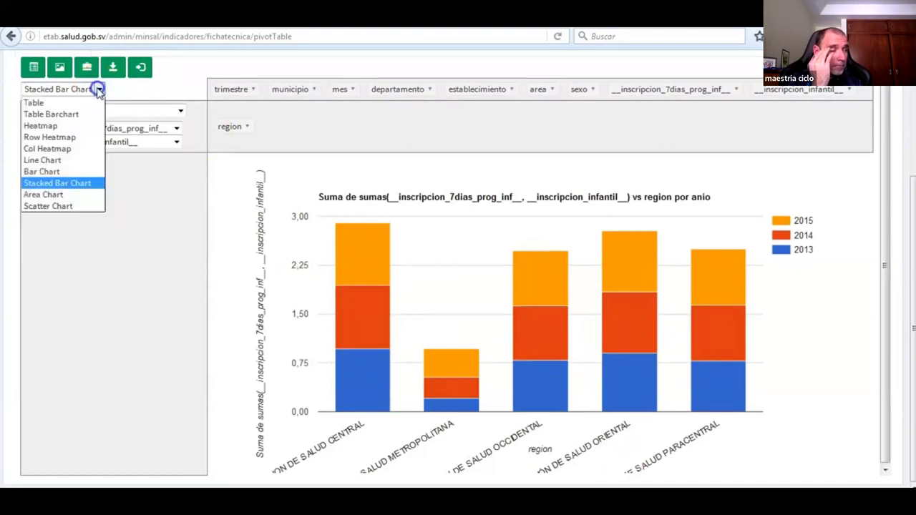
pyautogui.click(85, 203)
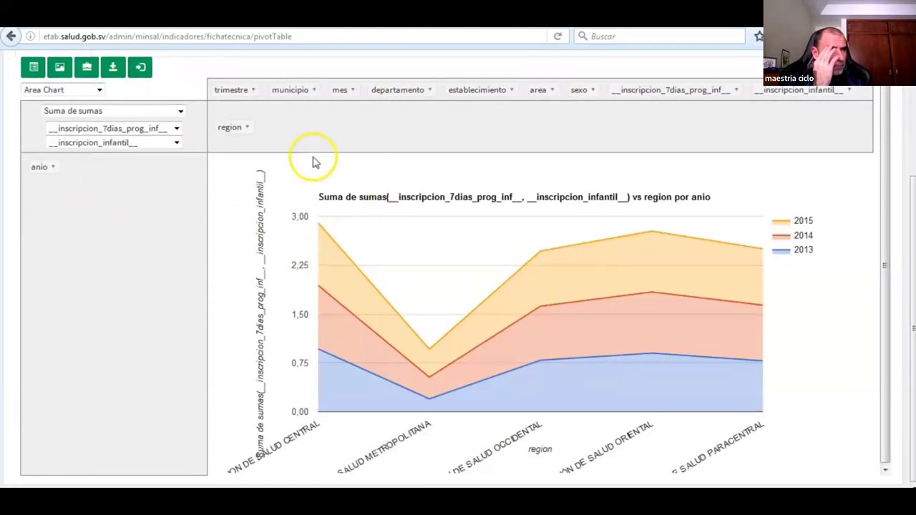
# Step: Aggregate __inscripcion_7dias_prog_inf__ in the area chart by Promedio, followed by Suma de enteros
pyautogui.click(126, 111)
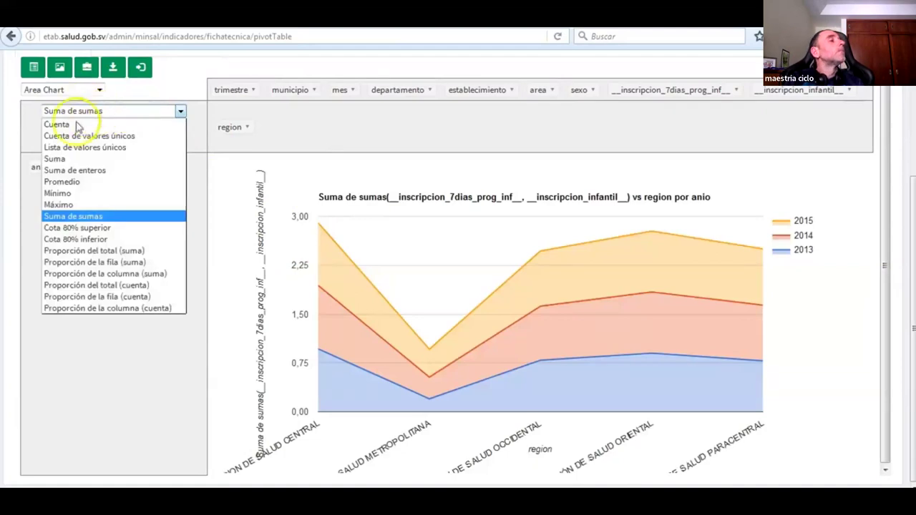
pyautogui.click(104, 185)
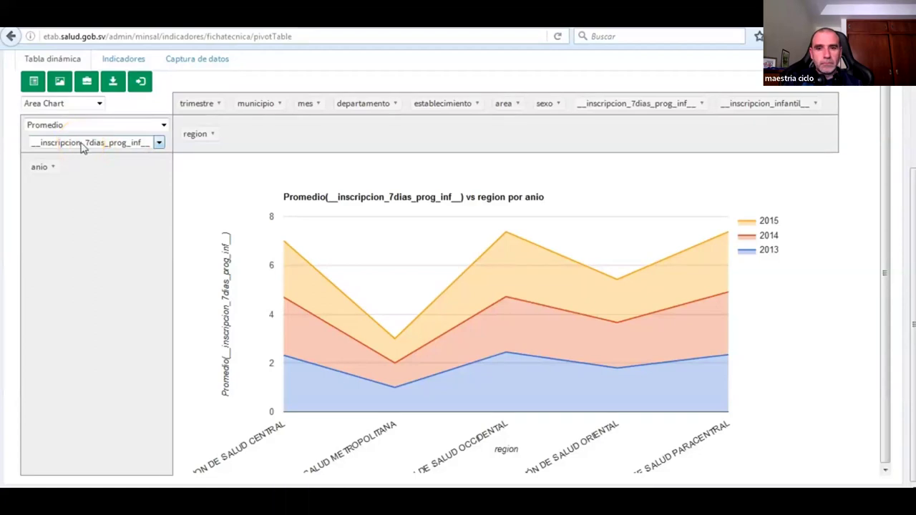
pyautogui.click(97, 125)
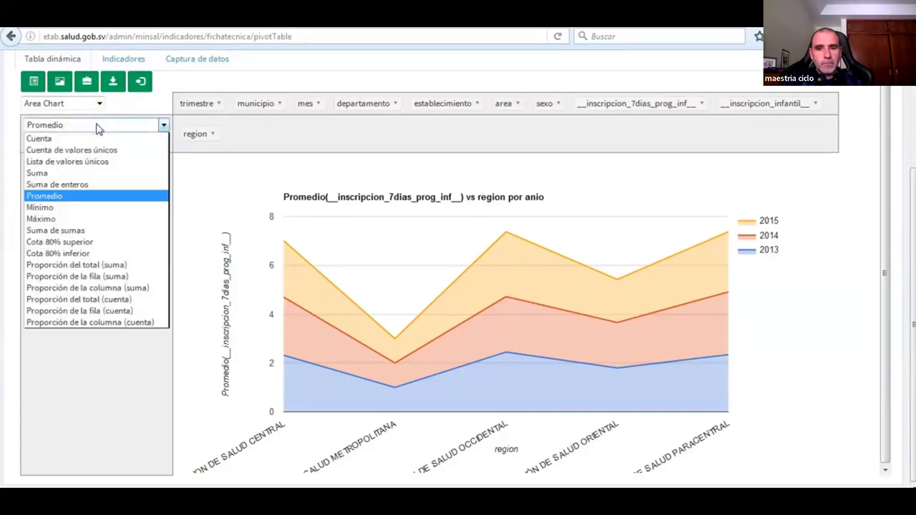
pyautogui.click(61, 184)
# Step: Return the data to the Table layout, show it as Proporción del total (suma) and highlight the grand total
pyautogui.click(86, 103)
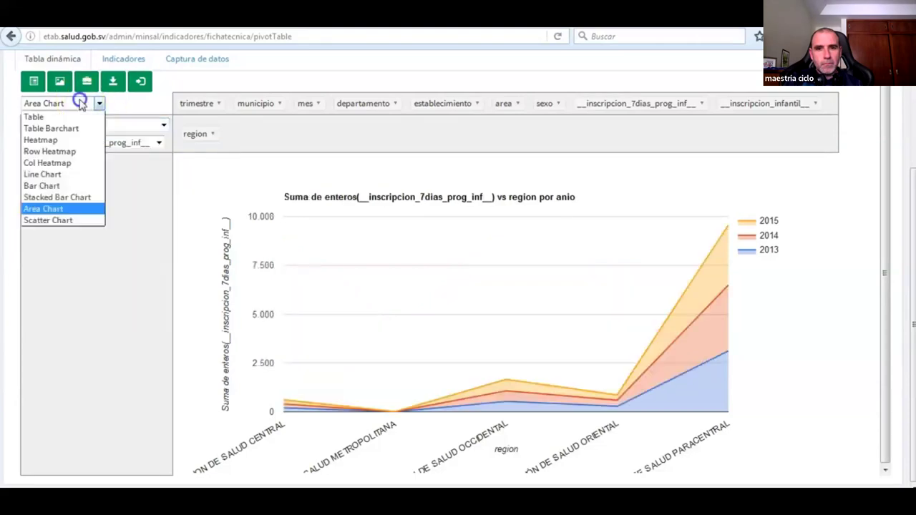
pyautogui.click(51, 117)
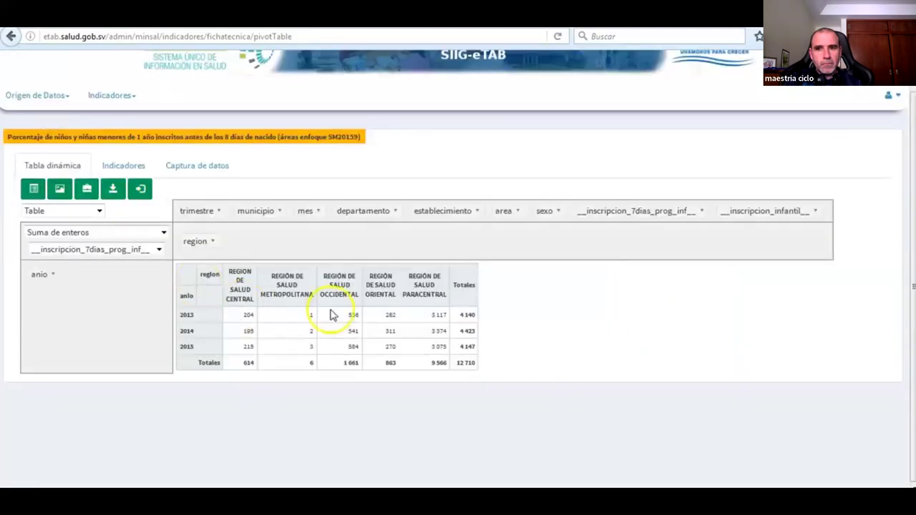
pyautogui.click(101, 234)
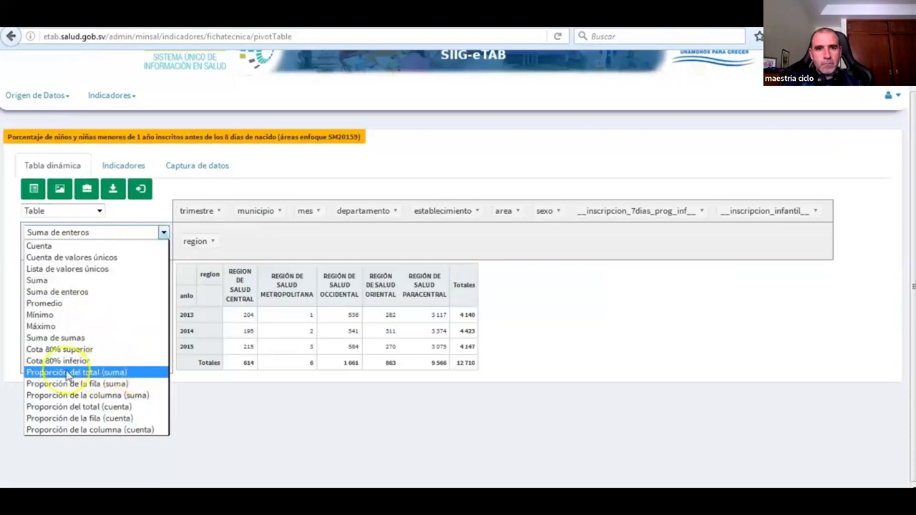
pyautogui.click(114, 373)
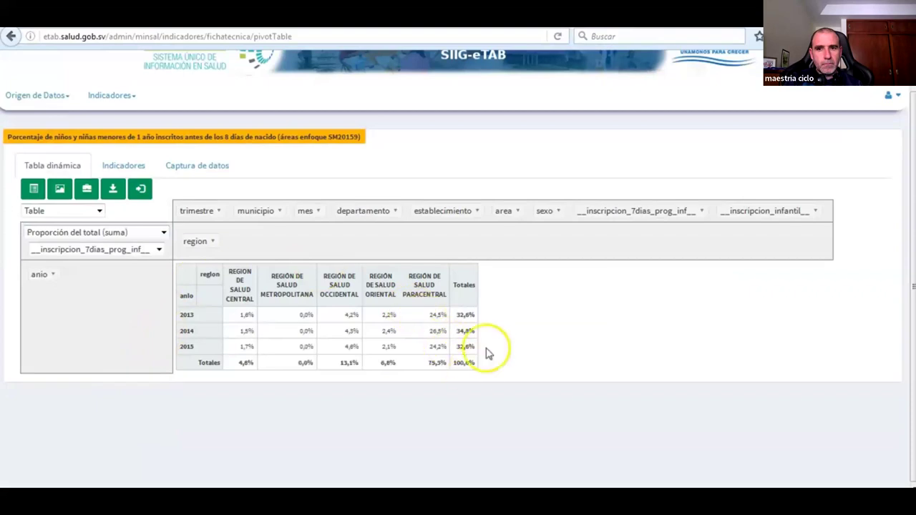
pyautogui.moveTo(453, 365); pyautogui.dragTo(475, 365)
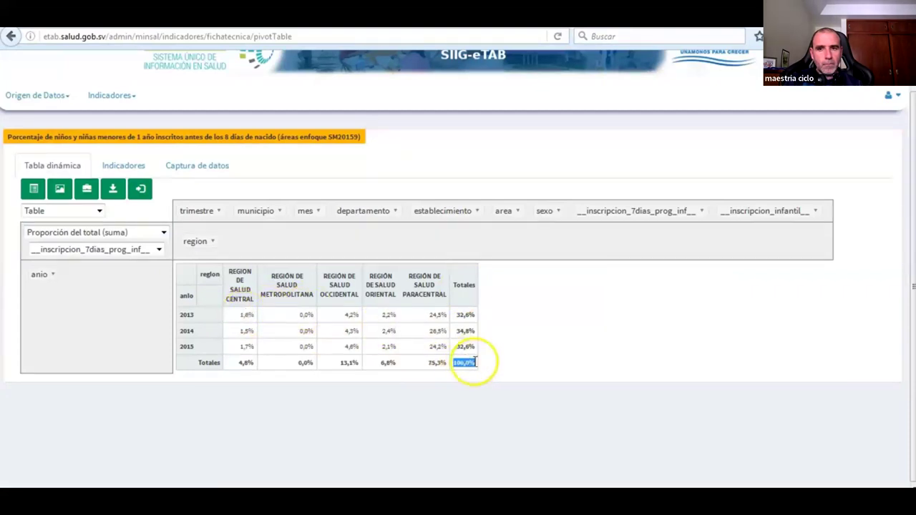
# Step: Open the choice of aggregation functions for the region and year table
pyautogui.click(128, 233)
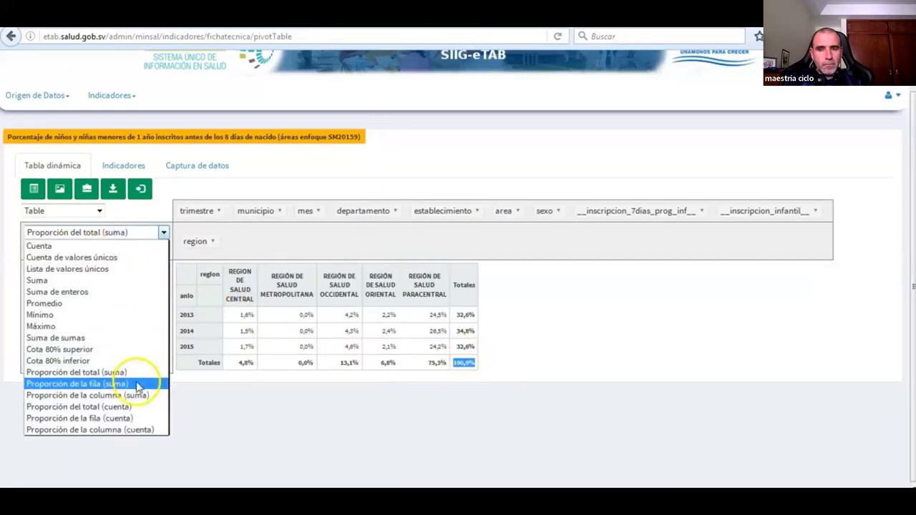